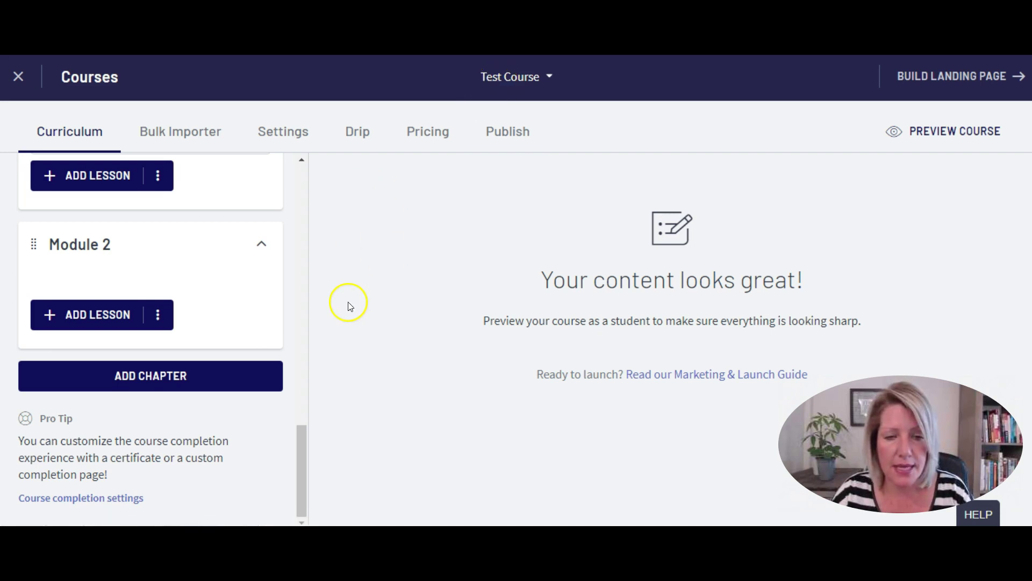
# Add an Assignment lesson to Module 2 named 'Activity - Show Us Your Video!'
pyautogui.click(96, 316)
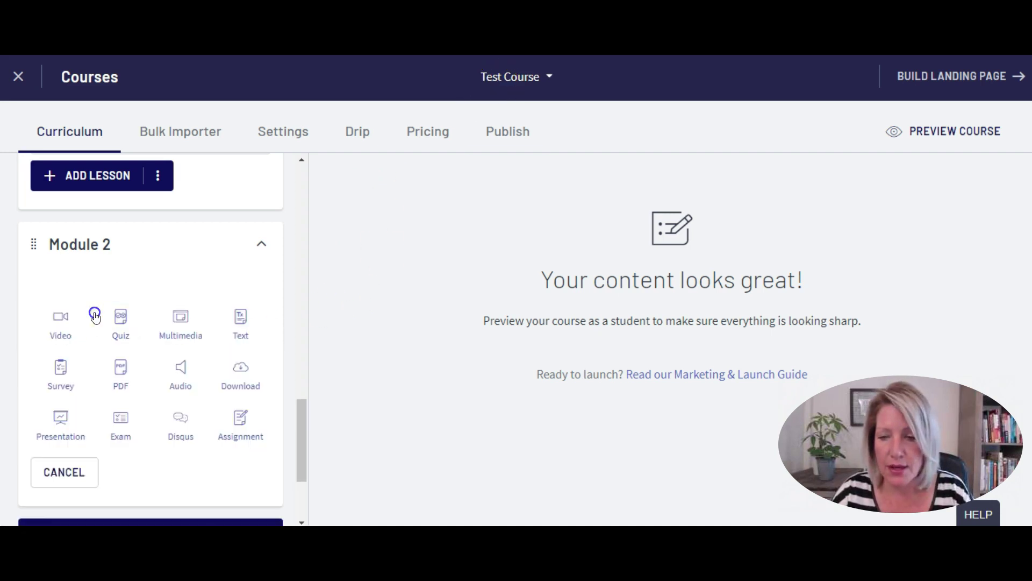
pyautogui.click(239, 424)
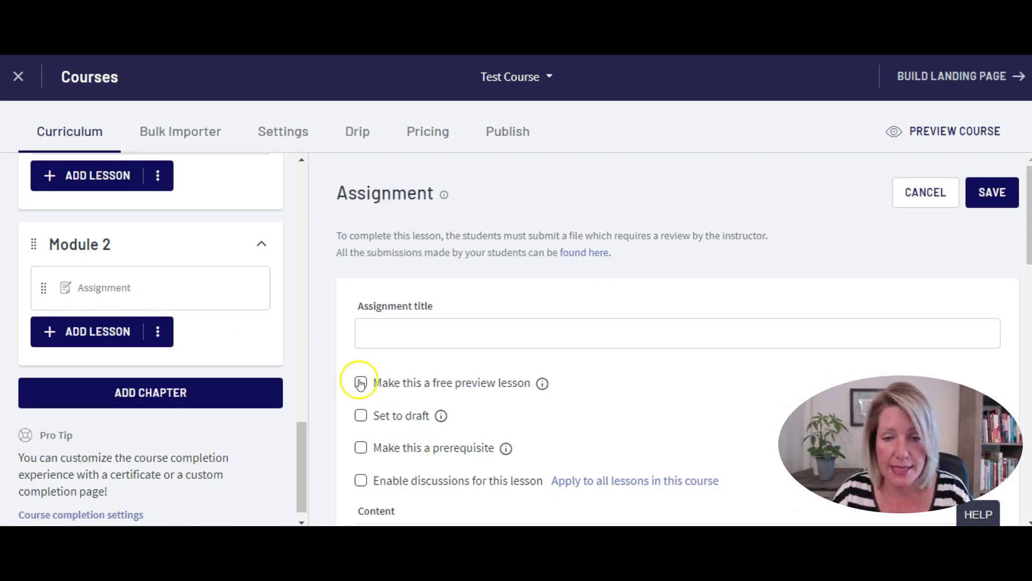
pyautogui.click(376, 336)
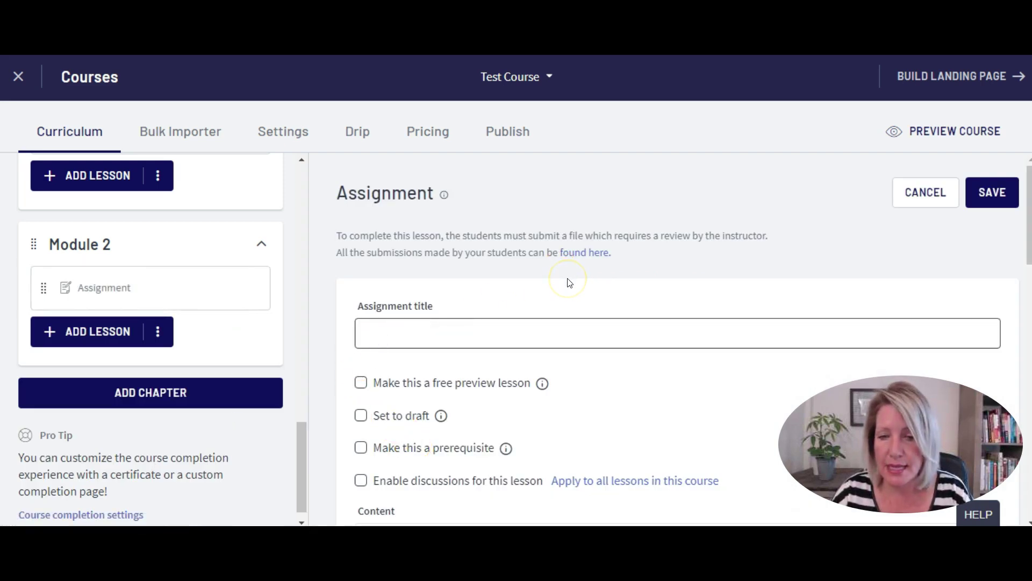
pyautogui.write('Activity - ')
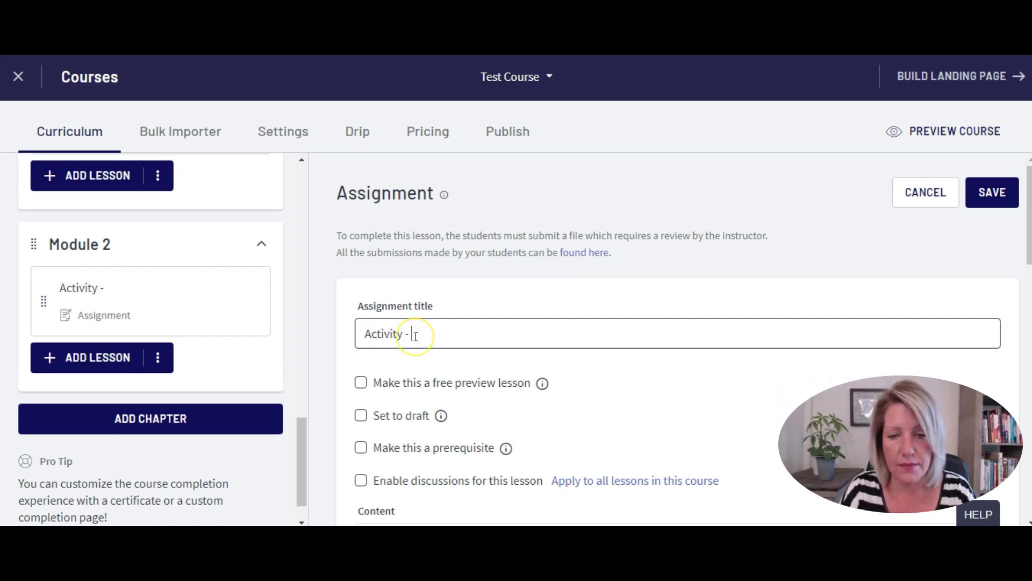
pyautogui.write('Cr')
pyautogui.press('BackSpace')
pyautogui.write('Show Us Your Video')
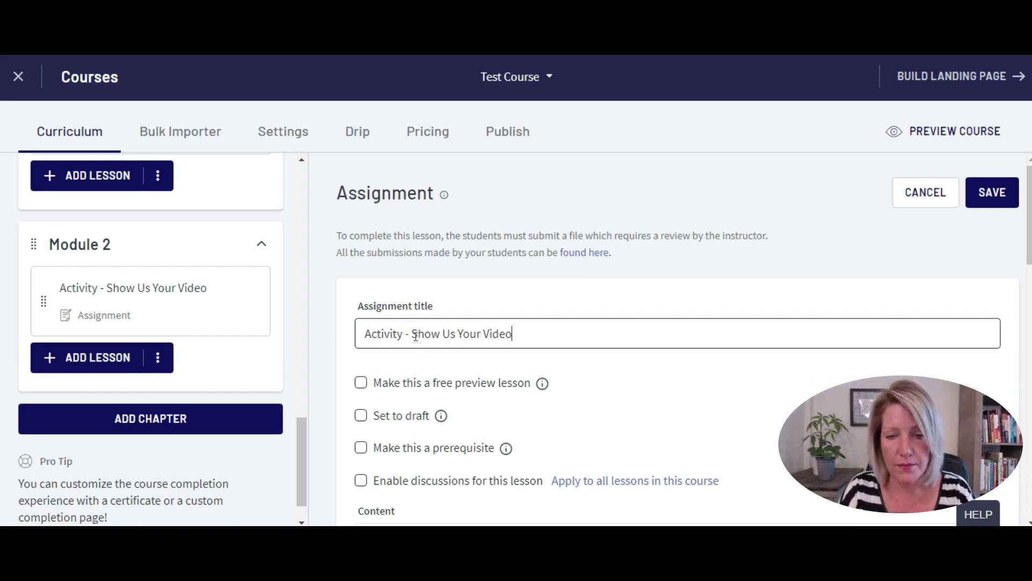
pyautogui.write('!')
pyautogui.click(535, 327)
pyautogui.moveTo(562, 334); pyautogui.dragTo(337, 334)
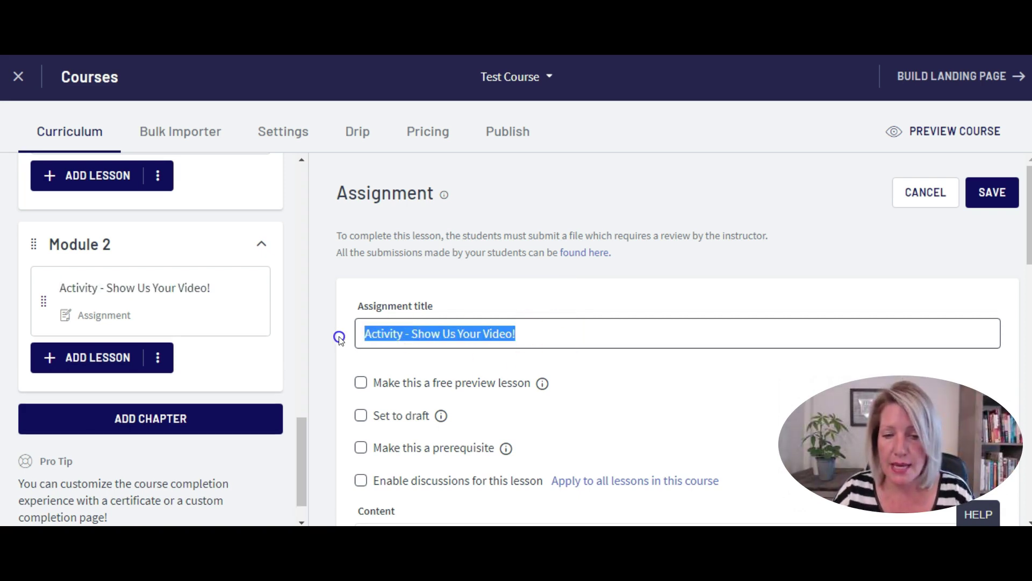
pyautogui.scroll(-2, 598, 303)
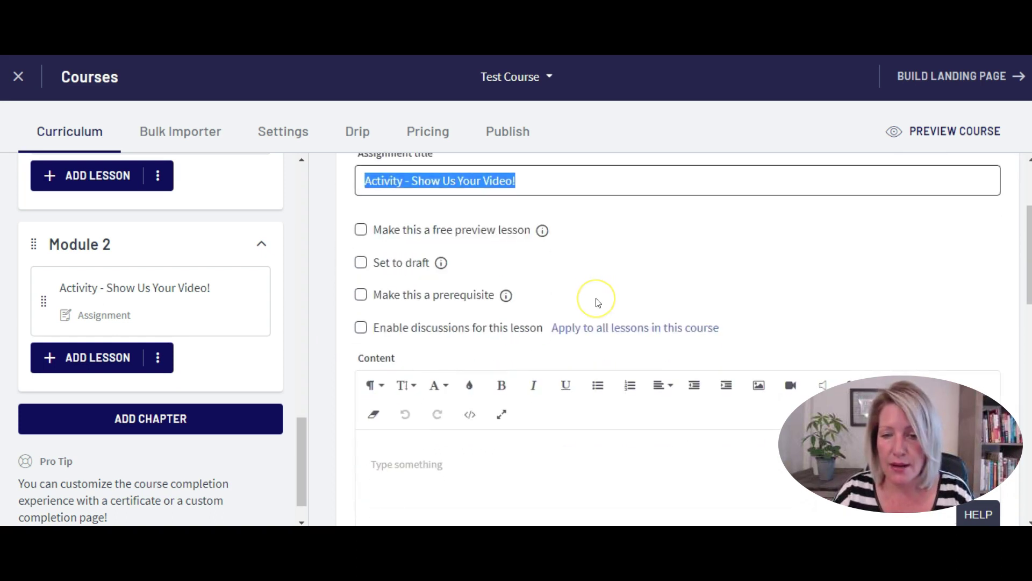
pyautogui.click(601, 277)
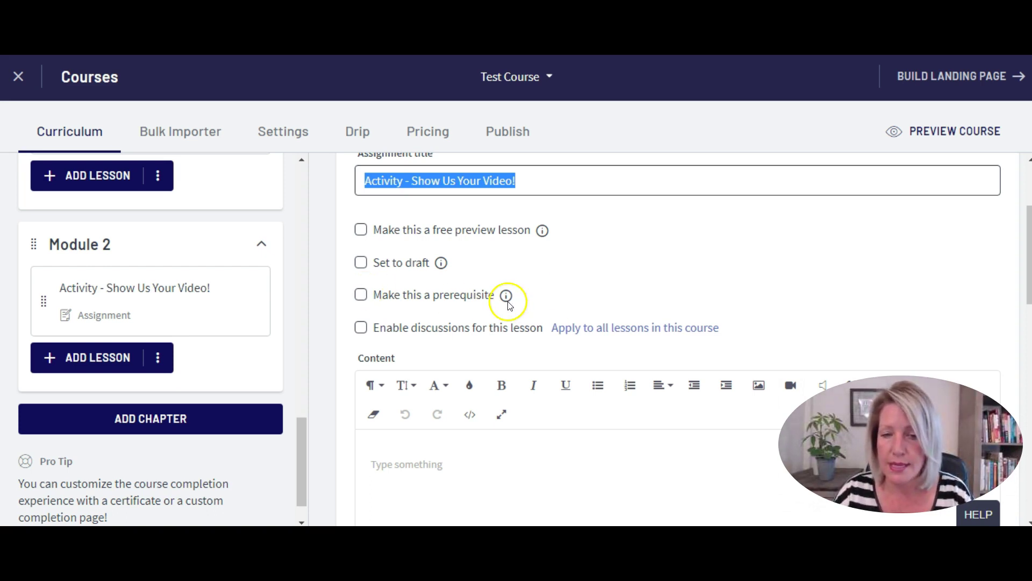
pyautogui.scroll(-3, 614, 226)
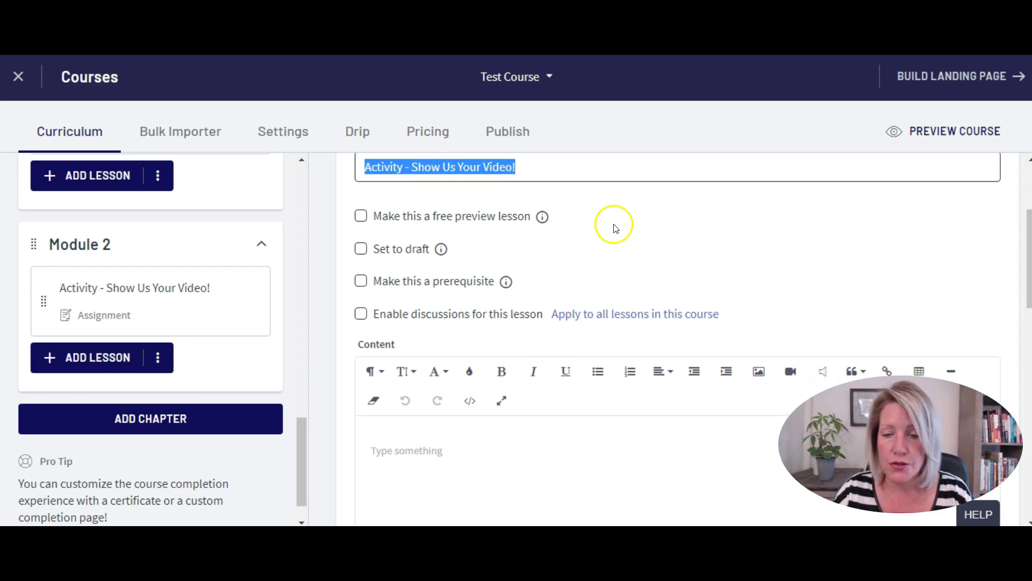
# Write the YouTube video trailer feedback instruction as content and enlarge its font size
pyautogui.click(457, 332)
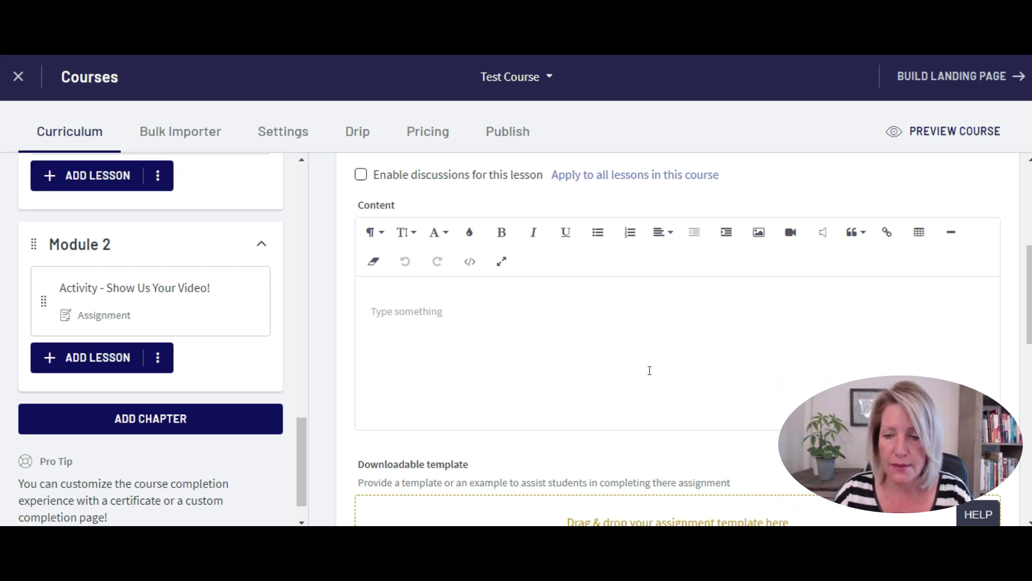
pyautogui.write("In this activity you're going to create a video trailer that you")
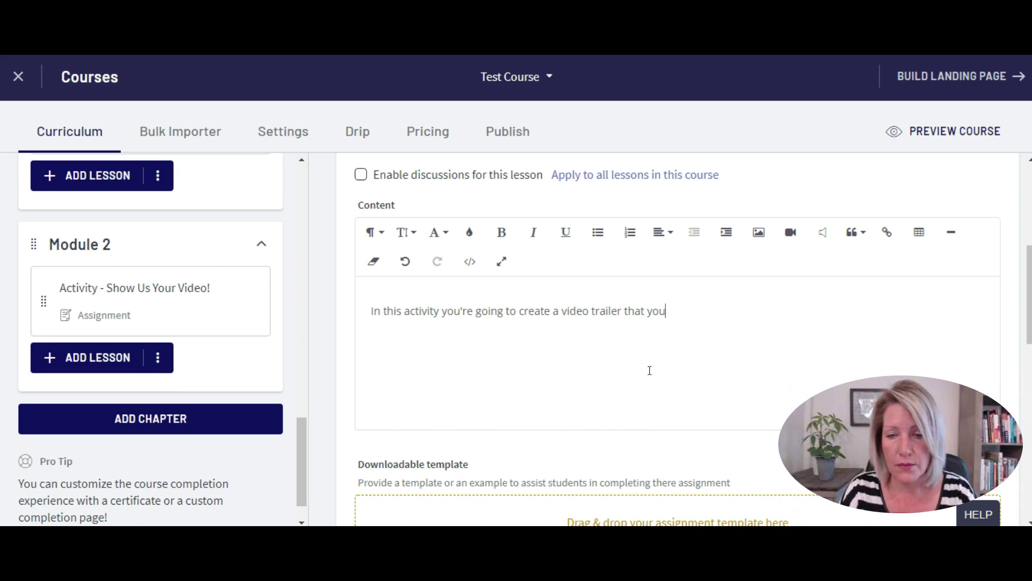
pyautogui.write('tube and submit for feedback.')
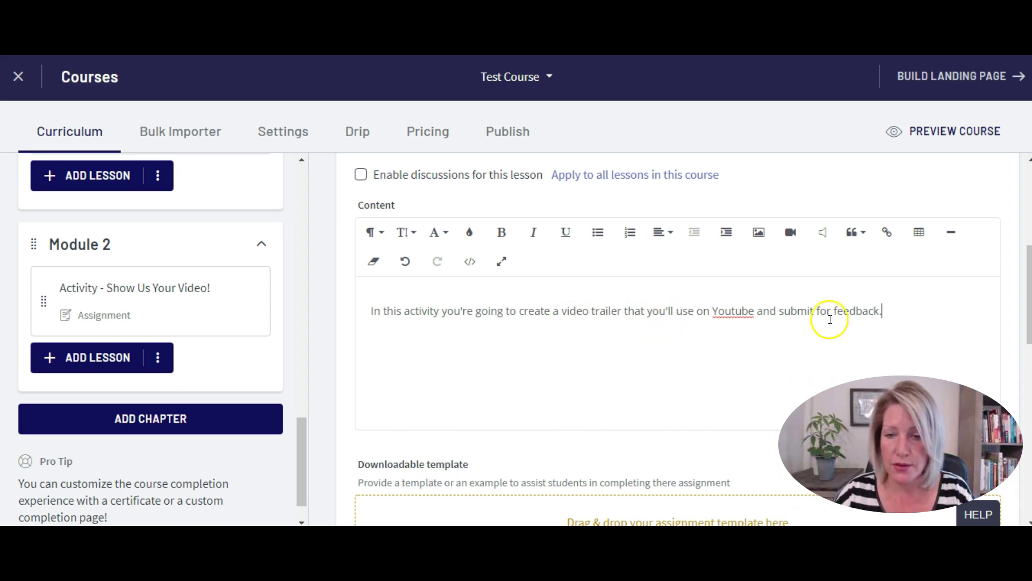
pyautogui.moveTo(940, 316); pyautogui.dragTo(357, 311)
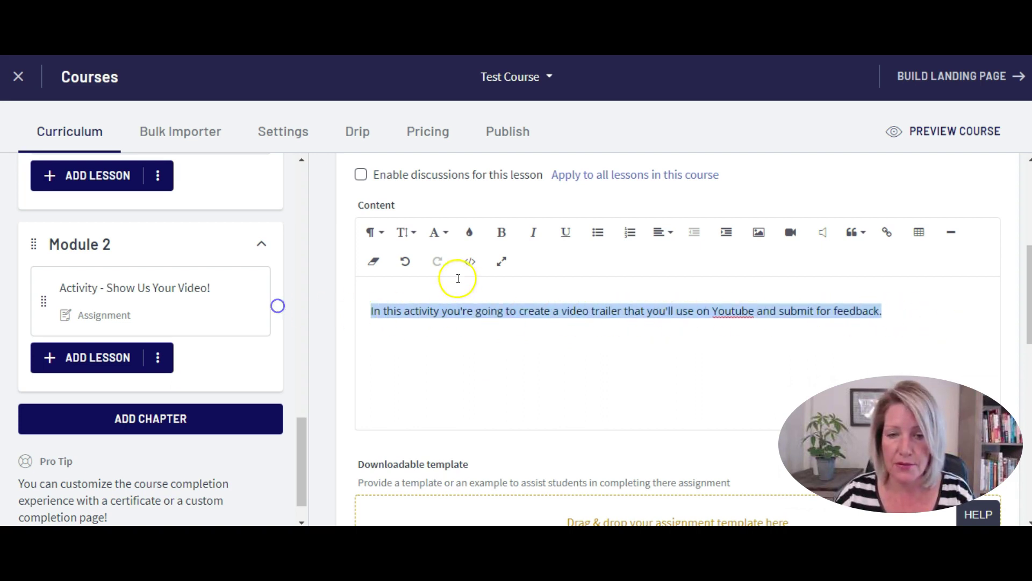
pyautogui.click(410, 232)
pyautogui.click(420, 374)
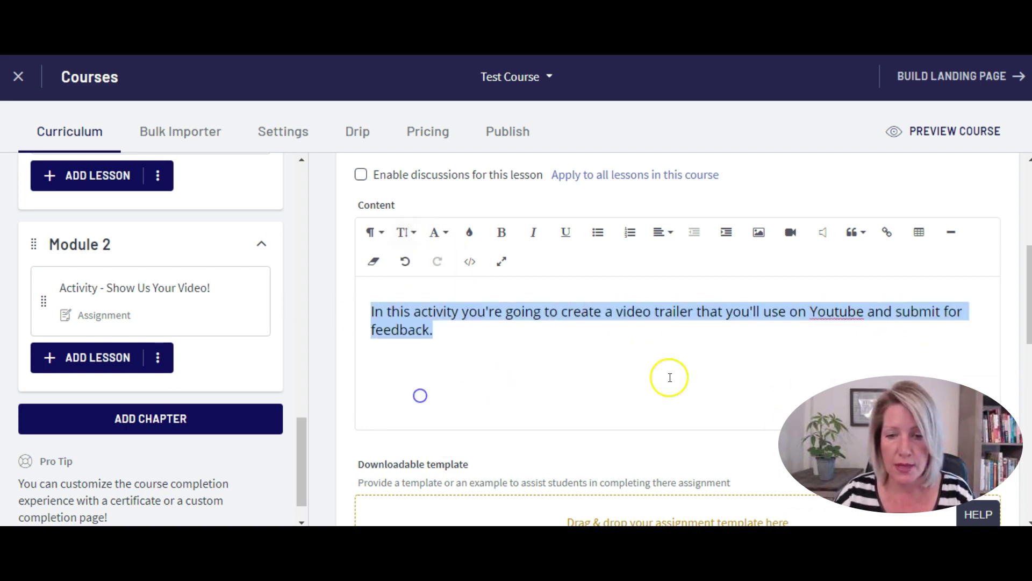
pyautogui.click(643, 345)
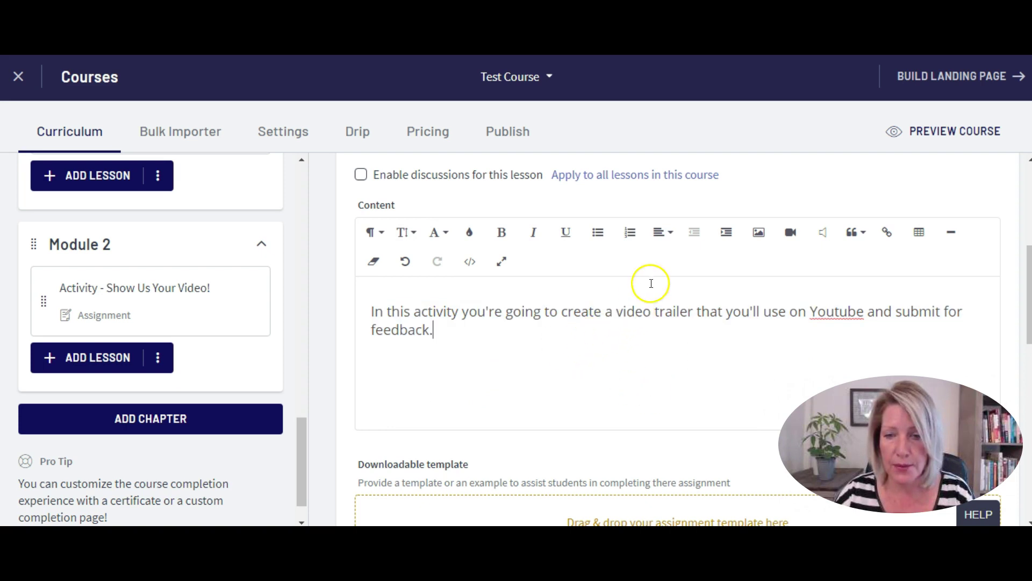
pyautogui.scroll(-1, 650, 282)
pyautogui.scroll(-3, 652, 287)
pyautogui.scroll(1, 651, 286)
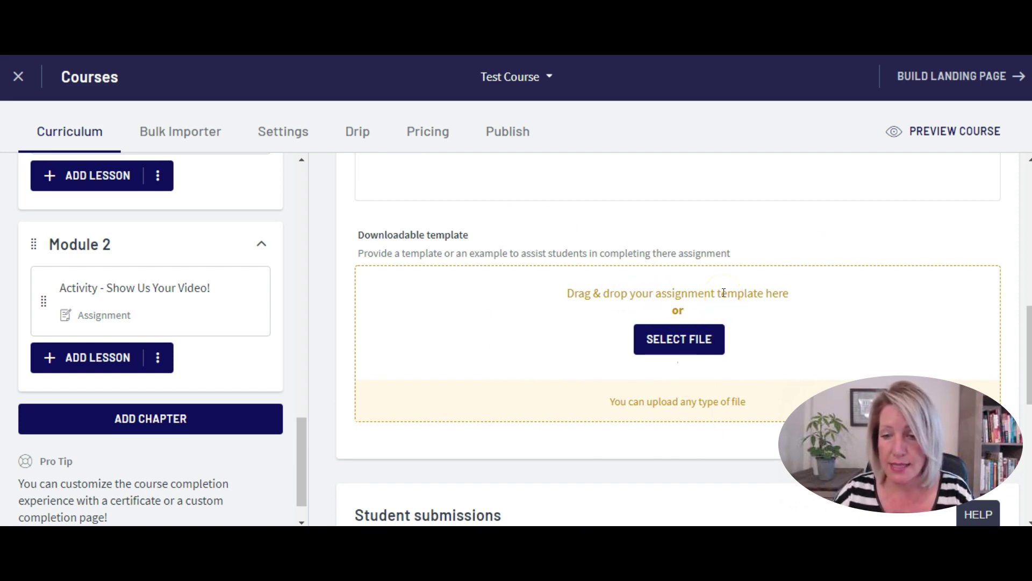
# Upload the 'Test Assignment' Word document as the assignment's downloadable template
pyautogui.click(672, 338)
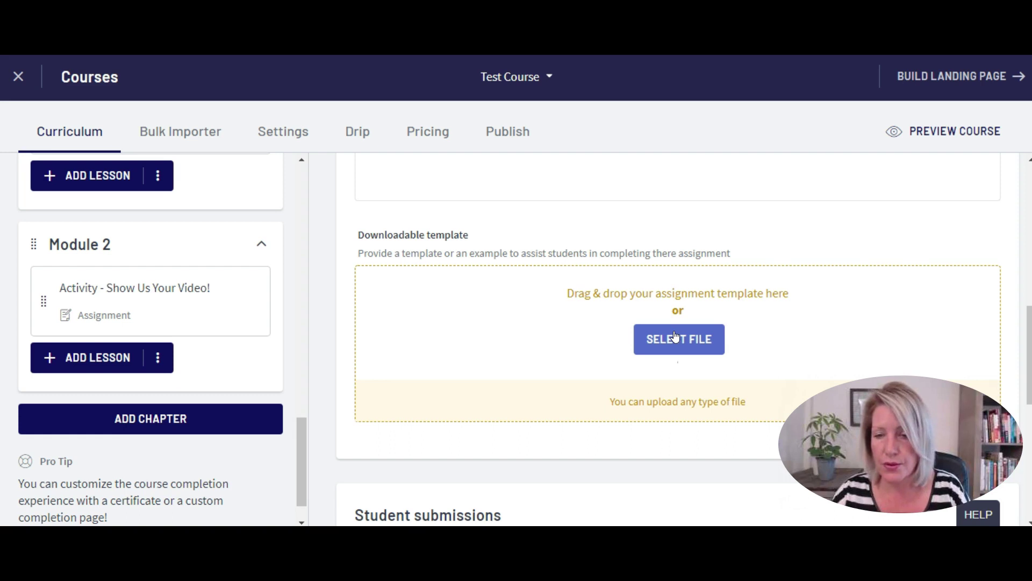
pyautogui.click(713, 294)
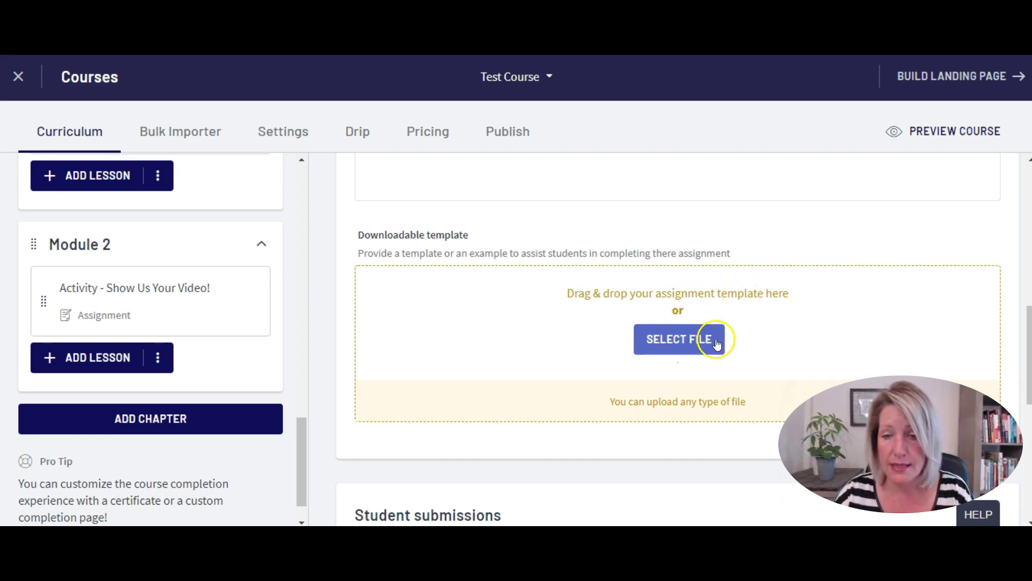
pyautogui.scroll(3, 780, 300)
pyautogui.click(461, 331)
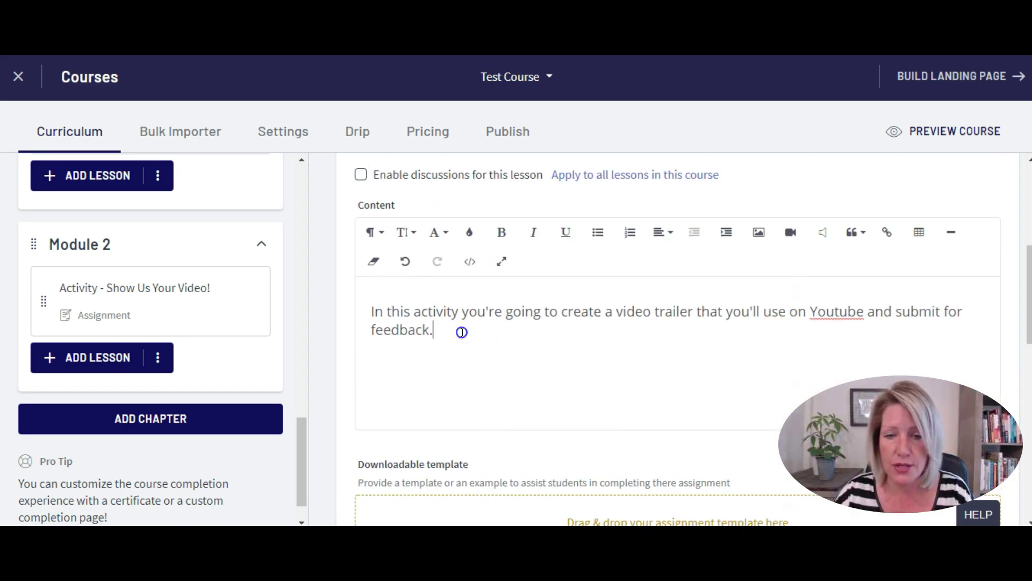
pyautogui.press('Return')
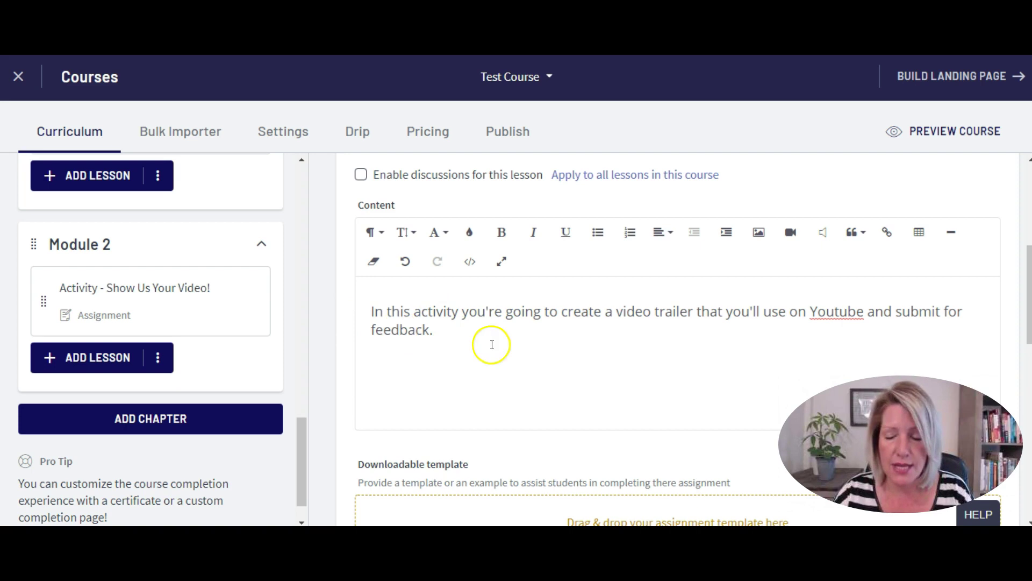
pyautogui.scroll(-1, 587, 290)
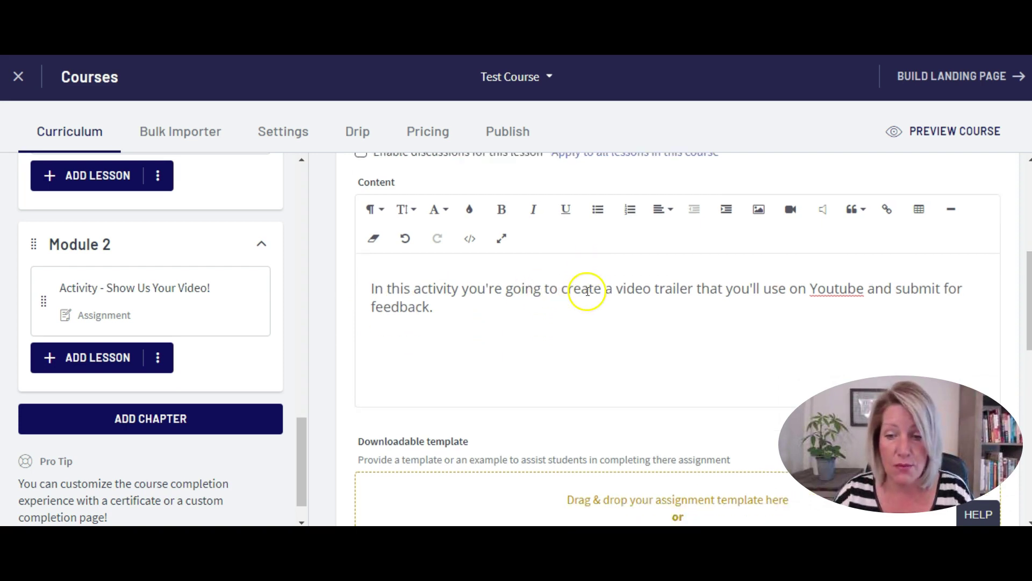
pyautogui.scroll(-2, 592, 292)
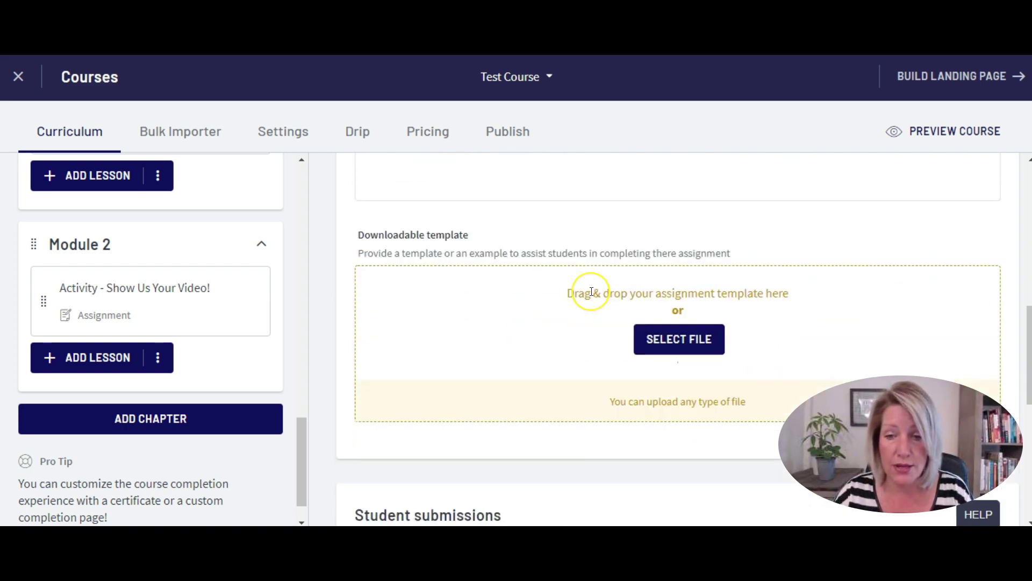
pyautogui.click(670, 341)
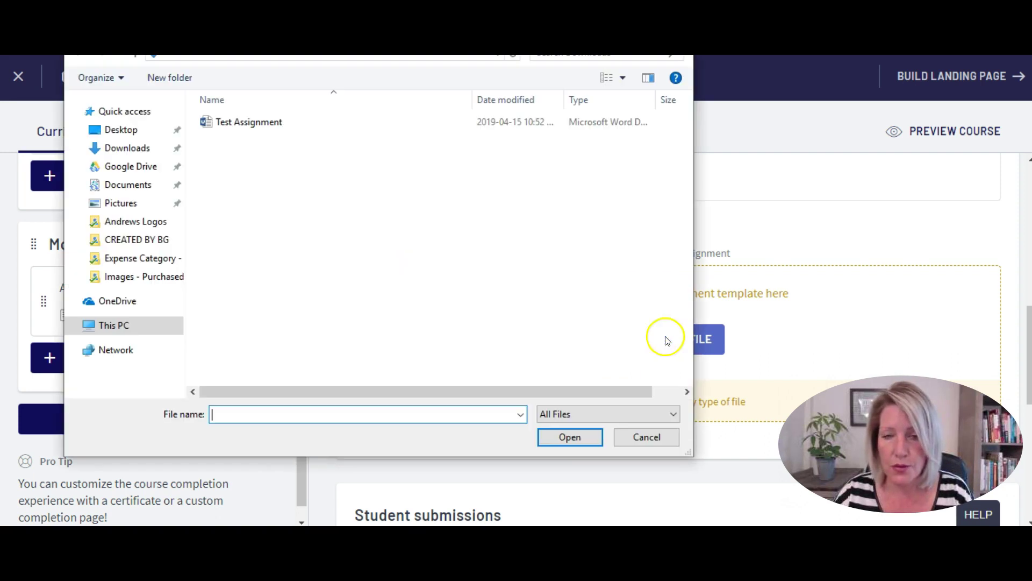
pyautogui.doubleClick(292, 123)
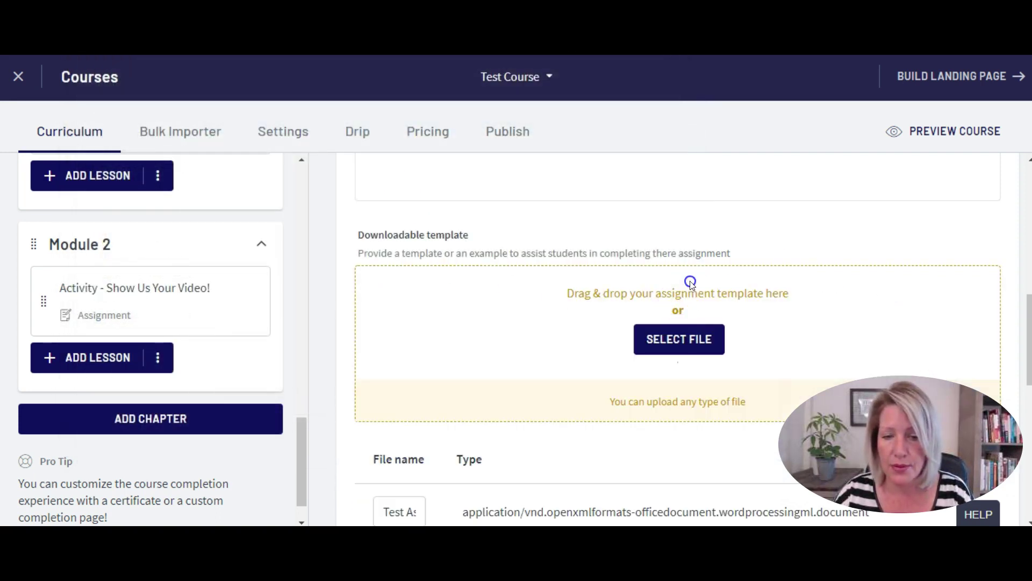
pyautogui.scroll(-4, 747, 253)
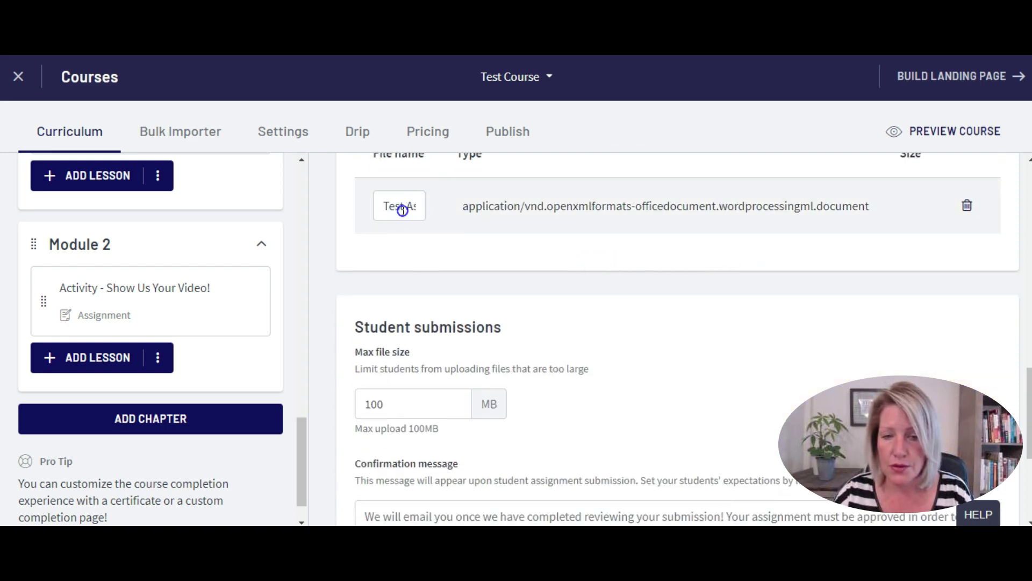
pyautogui.scroll(-2, 630, 266)
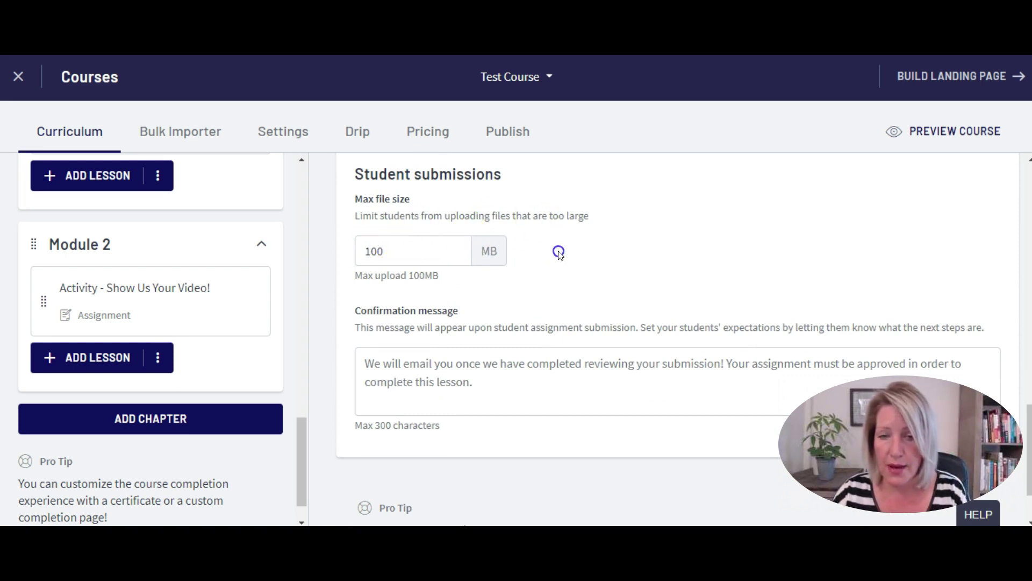
# Keep the 100 MB max file size and write the 5-business-day feedback confirmation message
pyautogui.moveTo(411, 251)
pyautogui.doubleClick(402, 251)
pyautogui.click(582, 246)
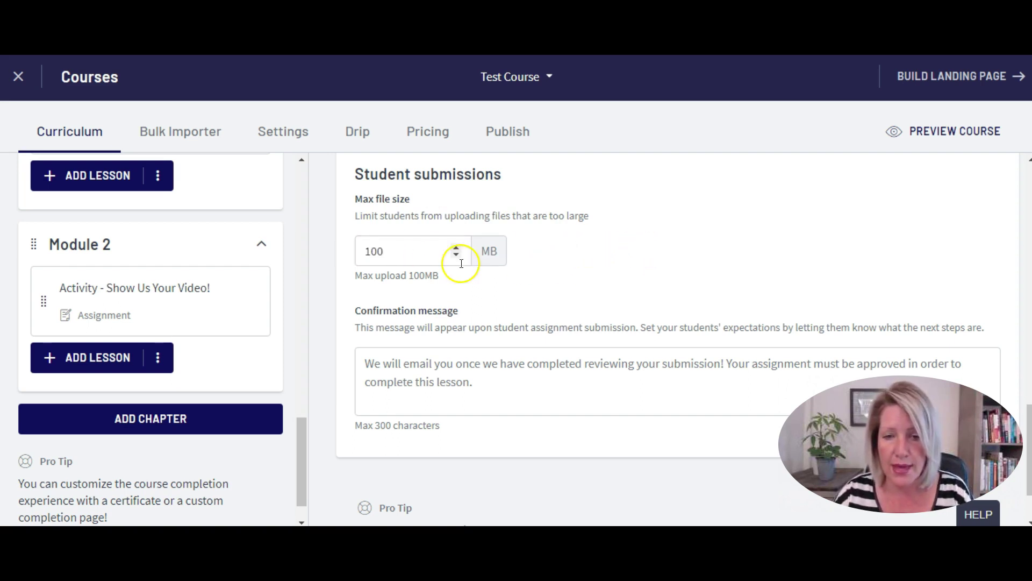
pyautogui.scroll(-1, 615, 236)
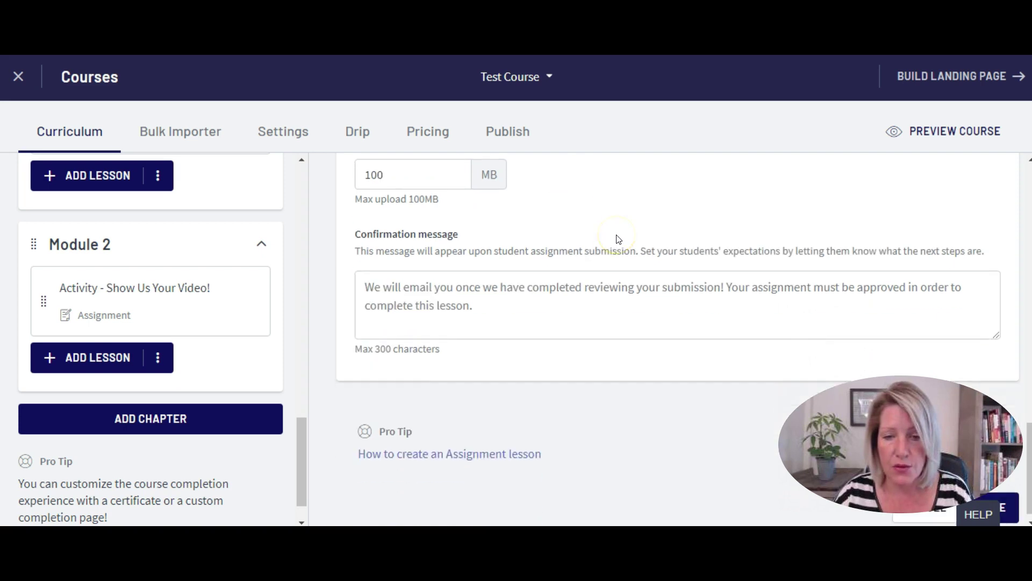
pyautogui.click(486, 305)
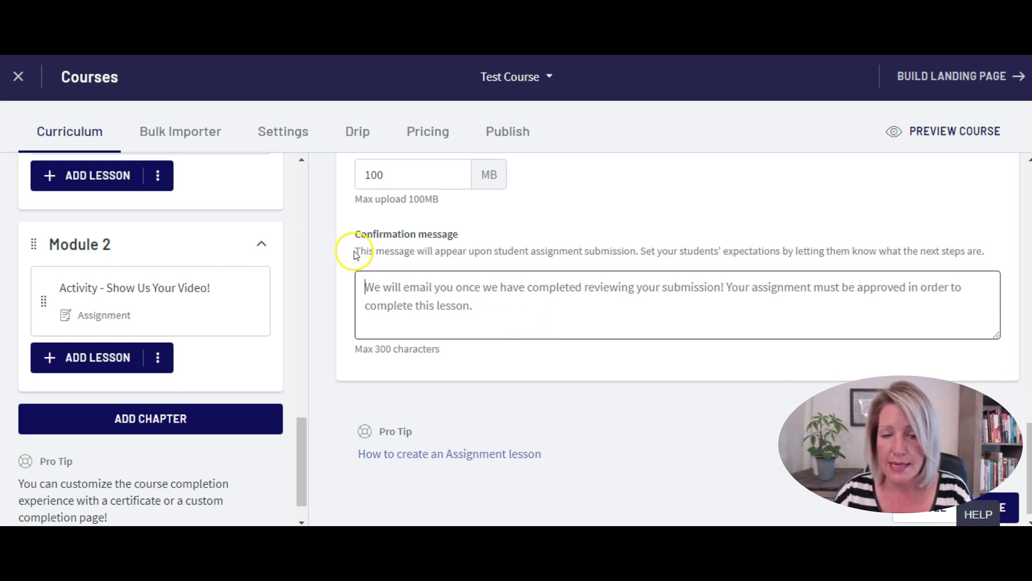
pyautogui.moveTo(357, 250); pyautogui.dragTo(637, 248)
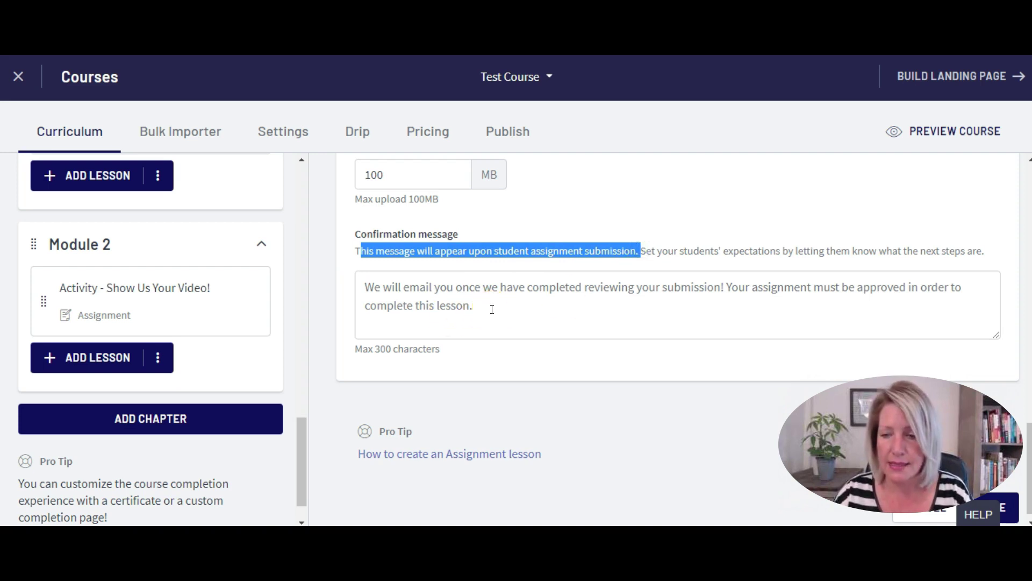
pyautogui.click(491, 309)
pyautogui.write("Once you've submitted your video you'll receive feedback in the next 5 business days.")
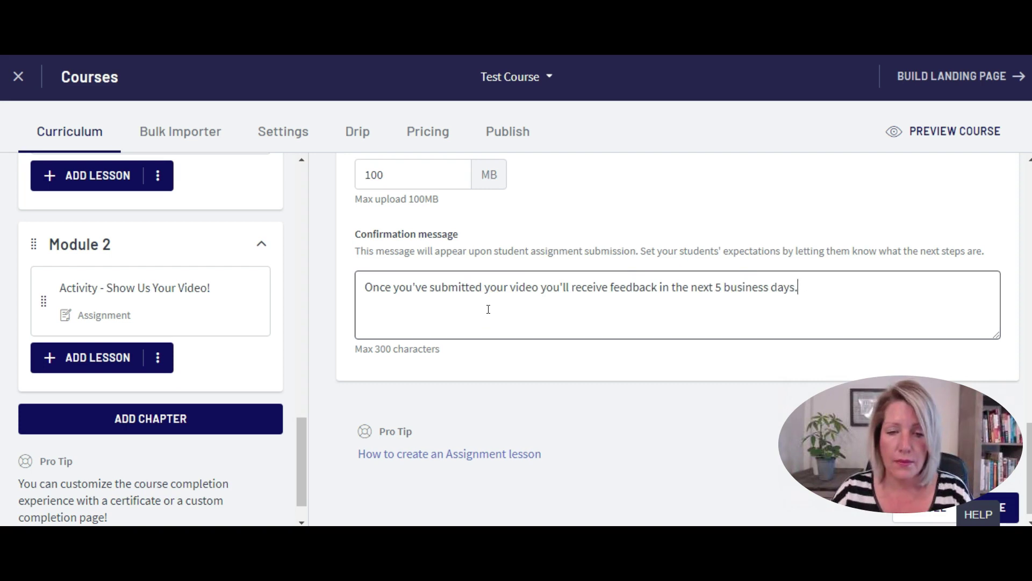
pyautogui.moveTo(363, 287); pyautogui.dragTo(824, 293)
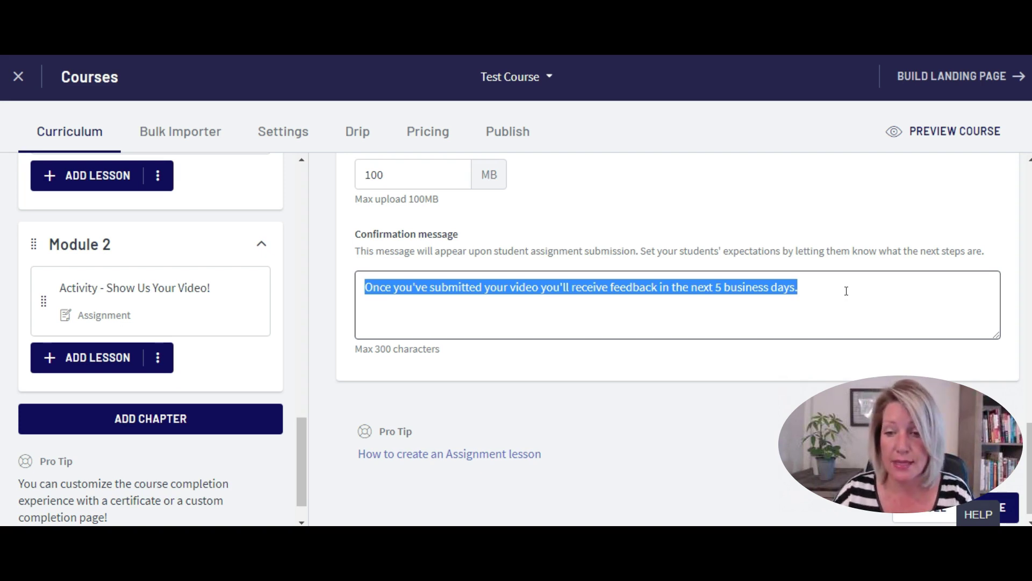
pyautogui.scroll(5, 846, 290)
pyautogui.scroll(5, 847, 289)
pyautogui.scroll(5, 849, 288)
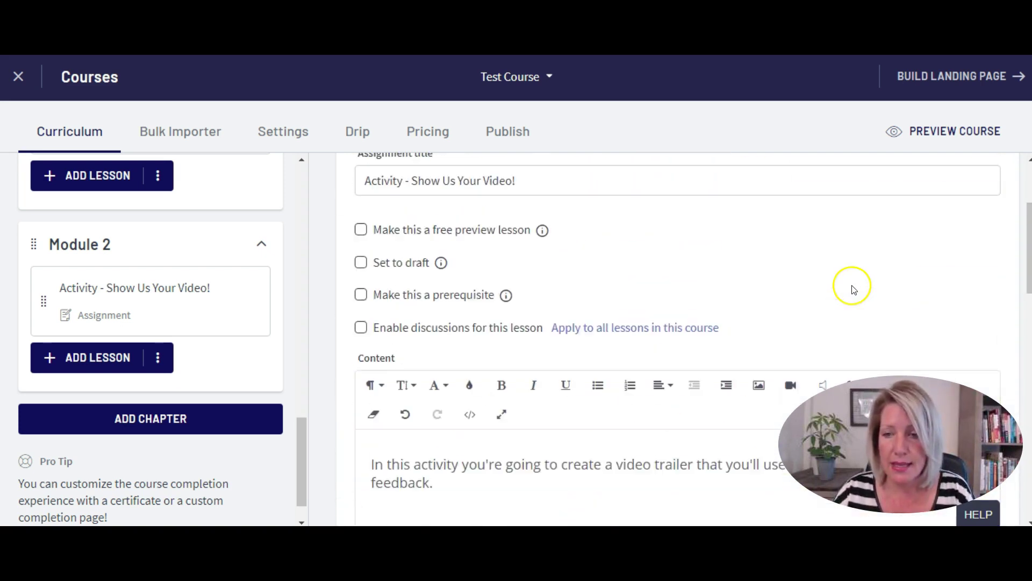
pyautogui.scroll(5, 879, 264)
# Save the lesson and download the assignment template in the course preview
pyautogui.click(991, 192)
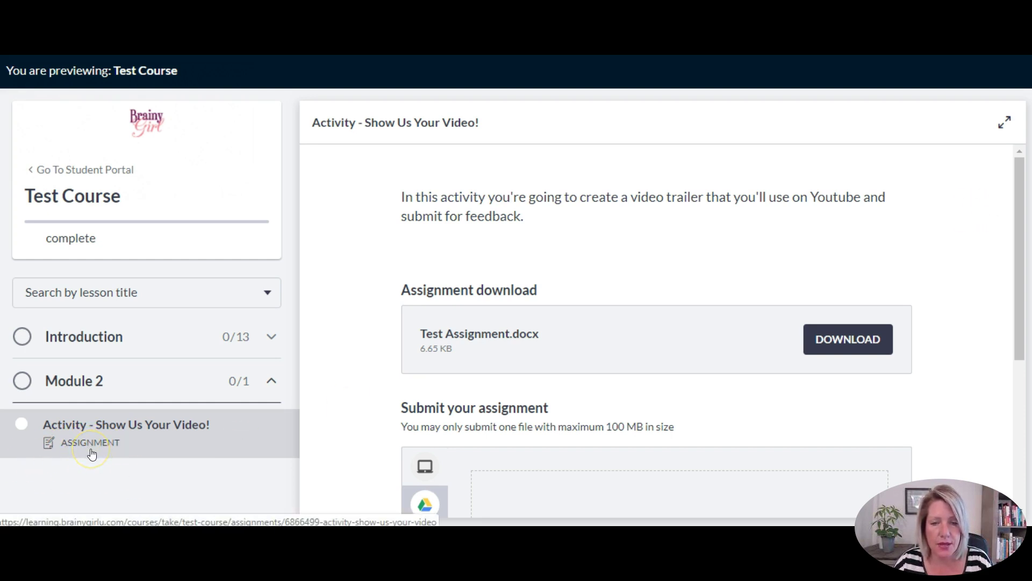
pyautogui.moveTo(399, 197); pyautogui.dragTo(593, 220)
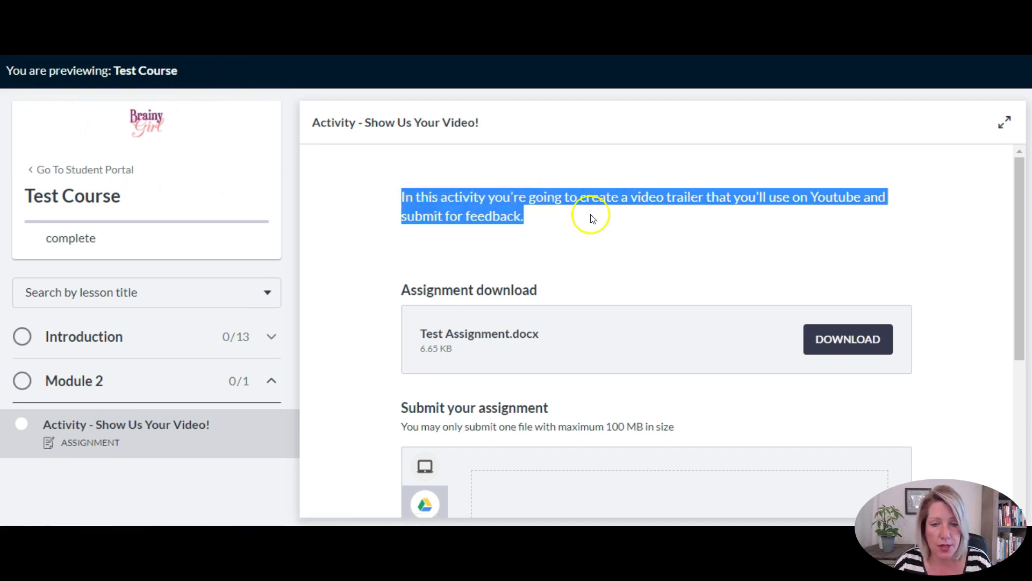
pyautogui.click(835, 342)
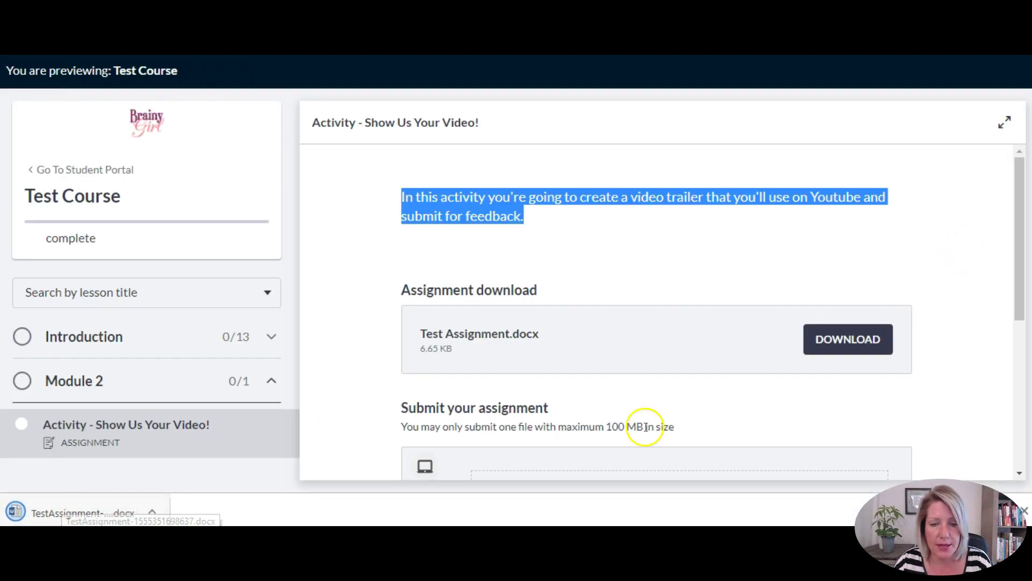
pyautogui.scroll(-1, 666, 278)
pyautogui.scroll(-2, 666, 280)
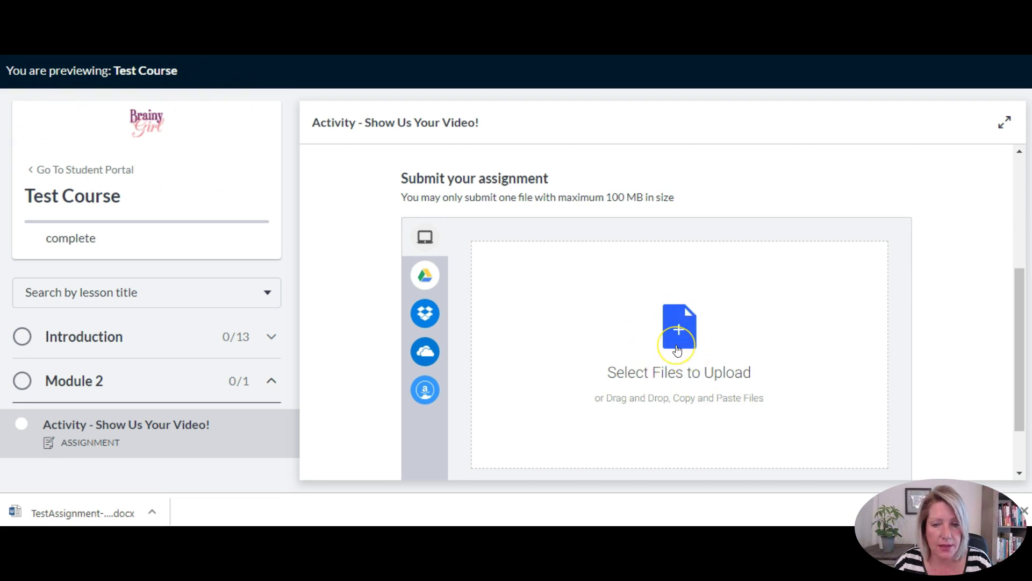
# Upload File_000.mov from My Device as the assignment submission
pyautogui.click(427, 277)
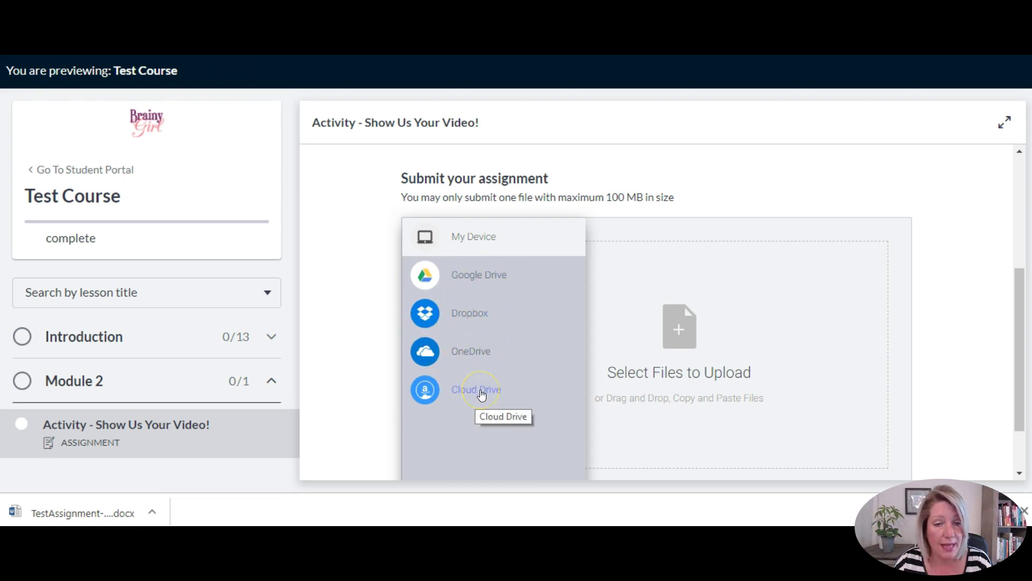
pyautogui.click(449, 235)
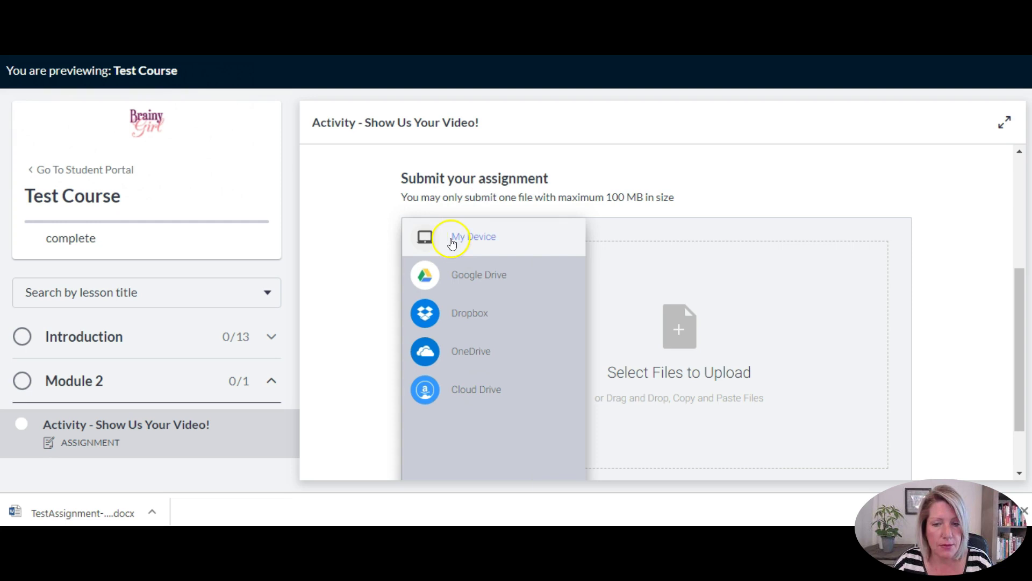
pyautogui.click(680, 350)
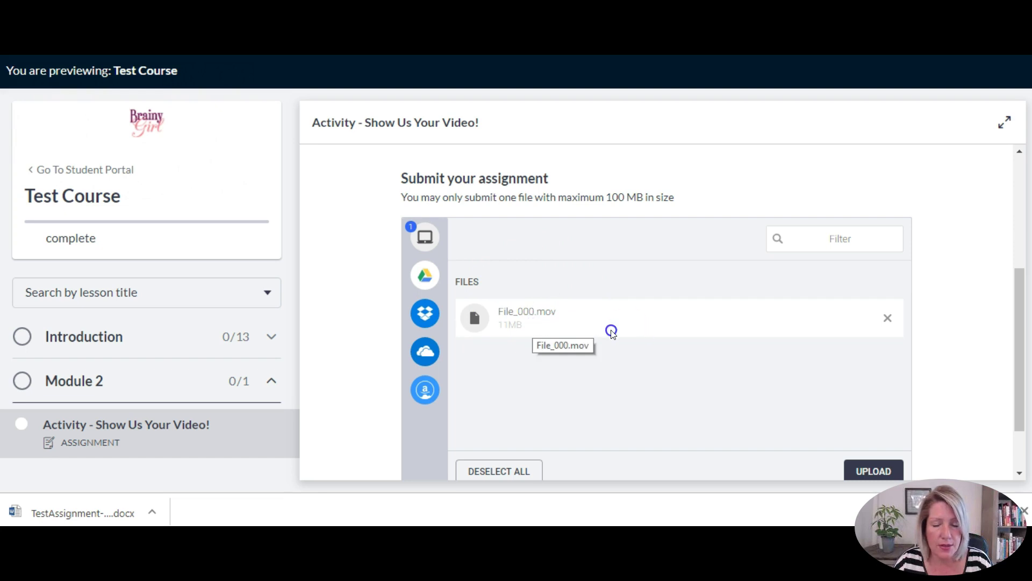
pyautogui.click(868, 470)
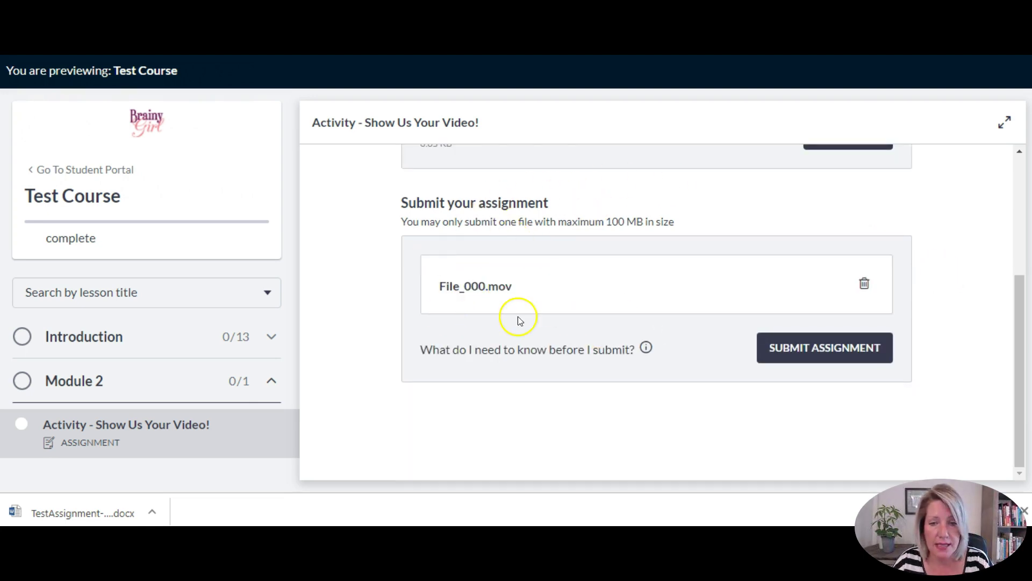
# Submit File_000.mov, check its Under Review status dated Apr 15, 2019, and continue
pyautogui.click(427, 288)
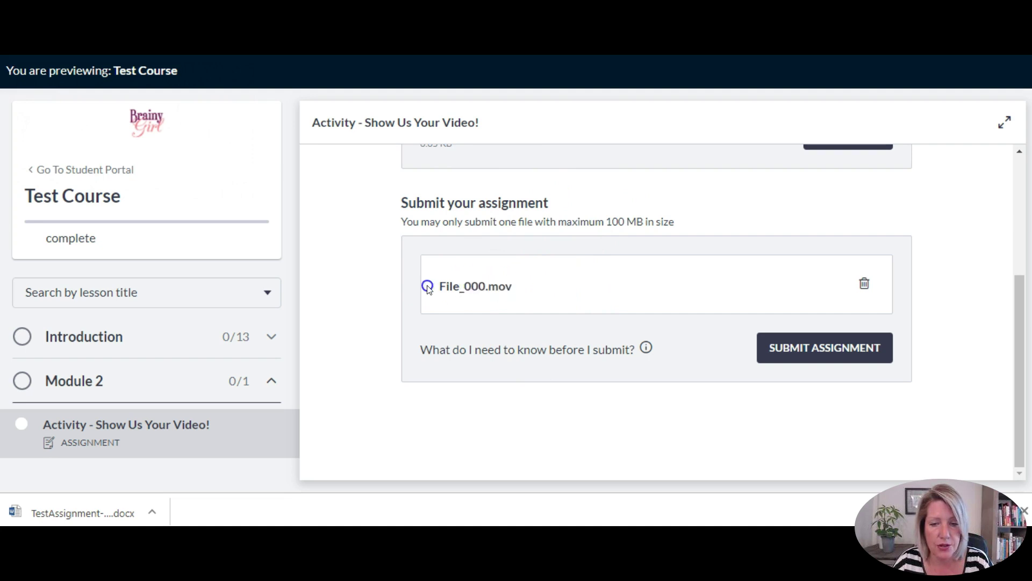
pyautogui.moveTo(422, 350); pyautogui.dragTo(643, 353)
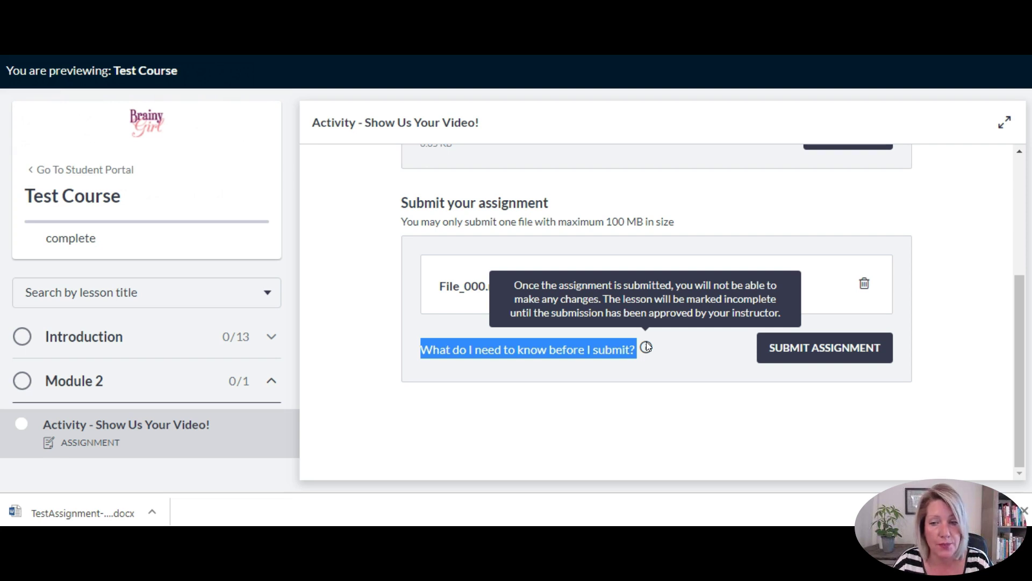
pyautogui.click(821, 352)
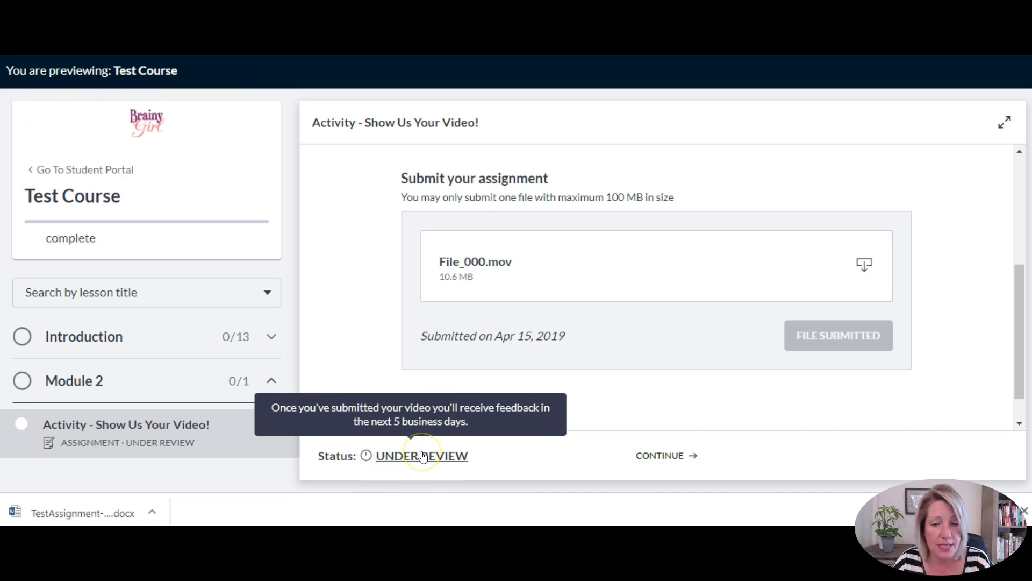
pyautogui.tripleClick(426, 336)
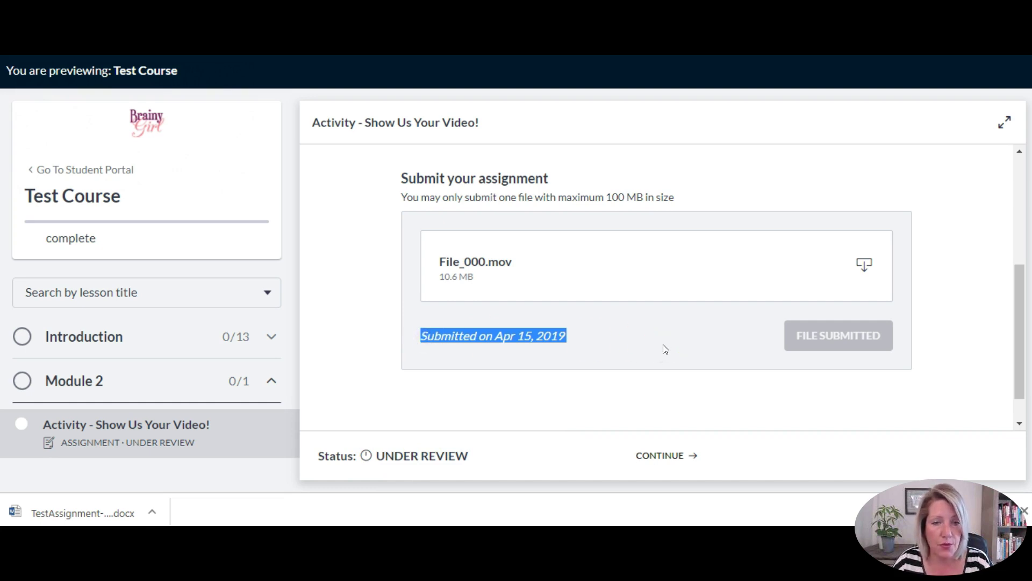
pyautogui.click(664, 456)
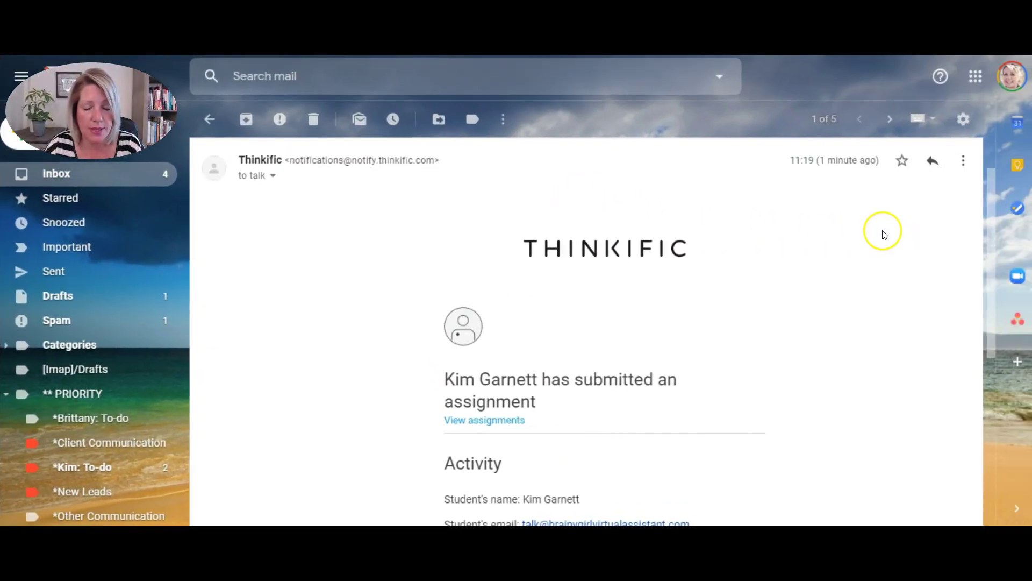
pyautogui.scroll(-1, 810, 226)
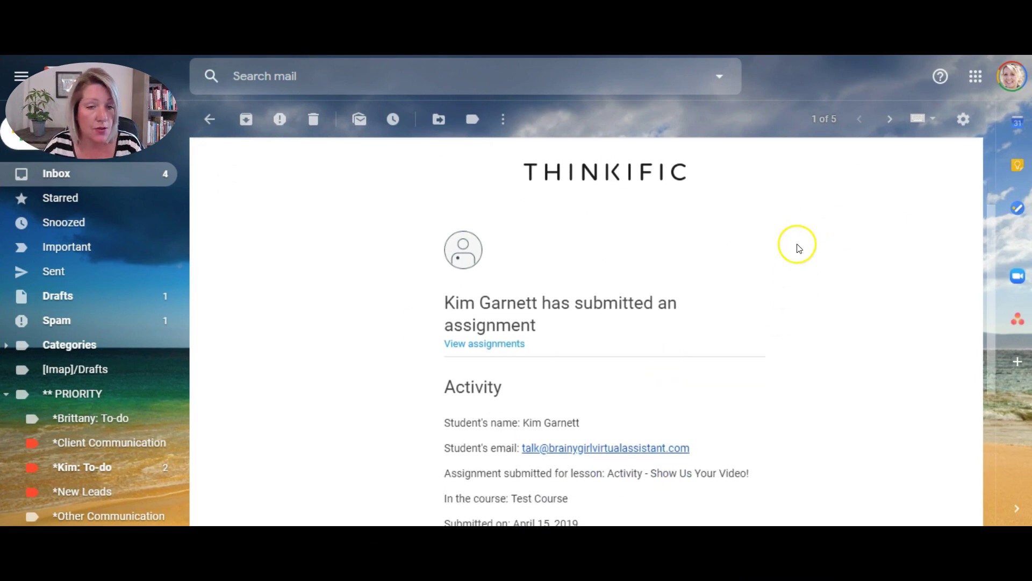
pyautogui.scroll(-2, 795, 243)
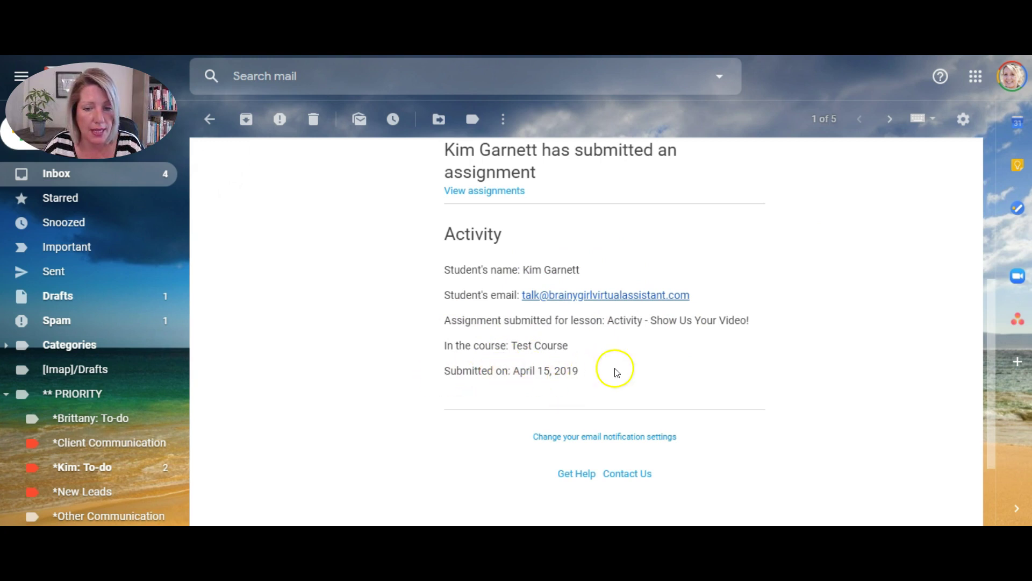
pyautogui.scroll(2, 860, 303)
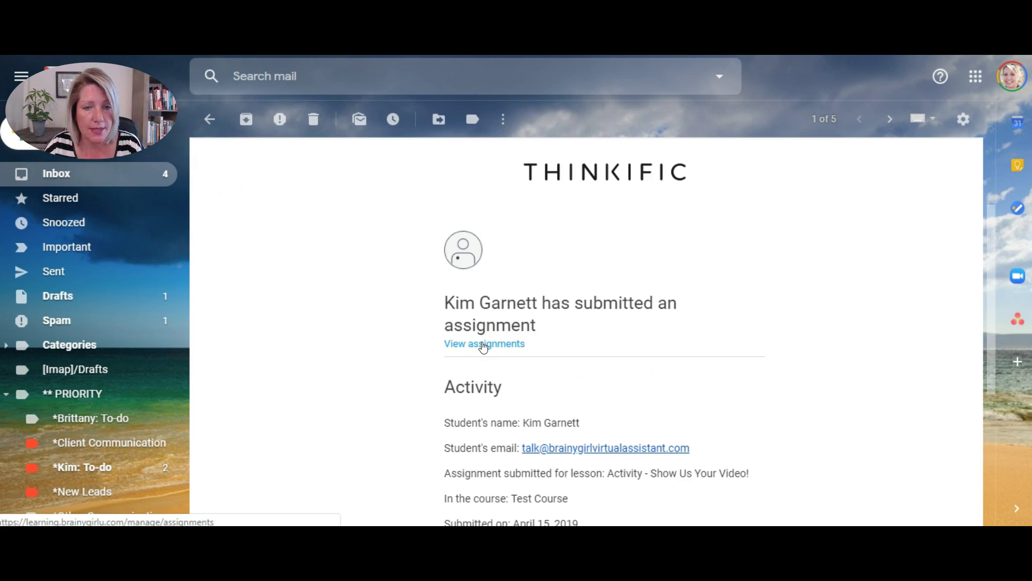
# Follow the email's 'View assignments' link to the course's assignments list
pyautogui.click(483, 344)
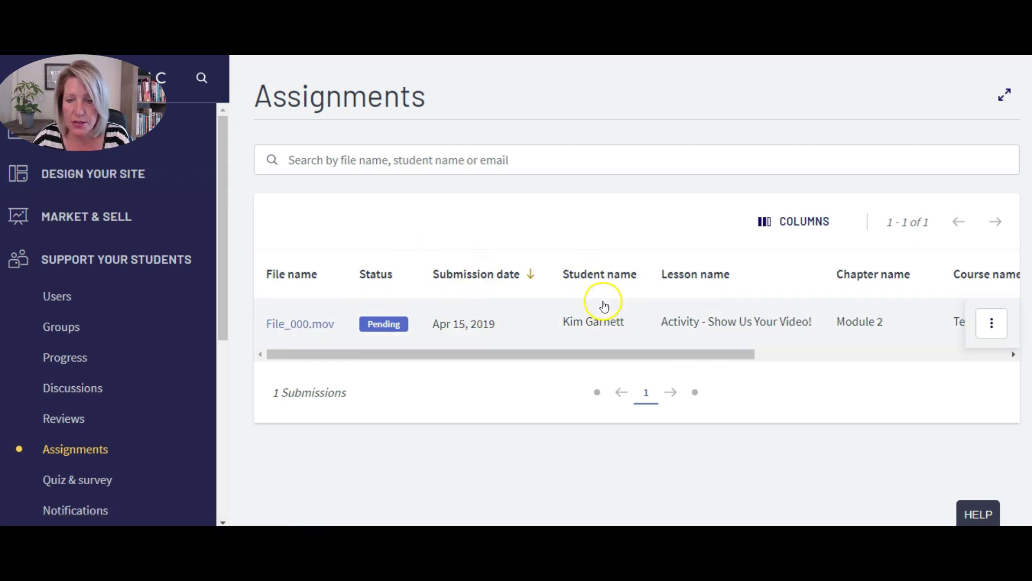
pyautogui.moveTo(703, 355); pyautogui.dragTo(897, 354)
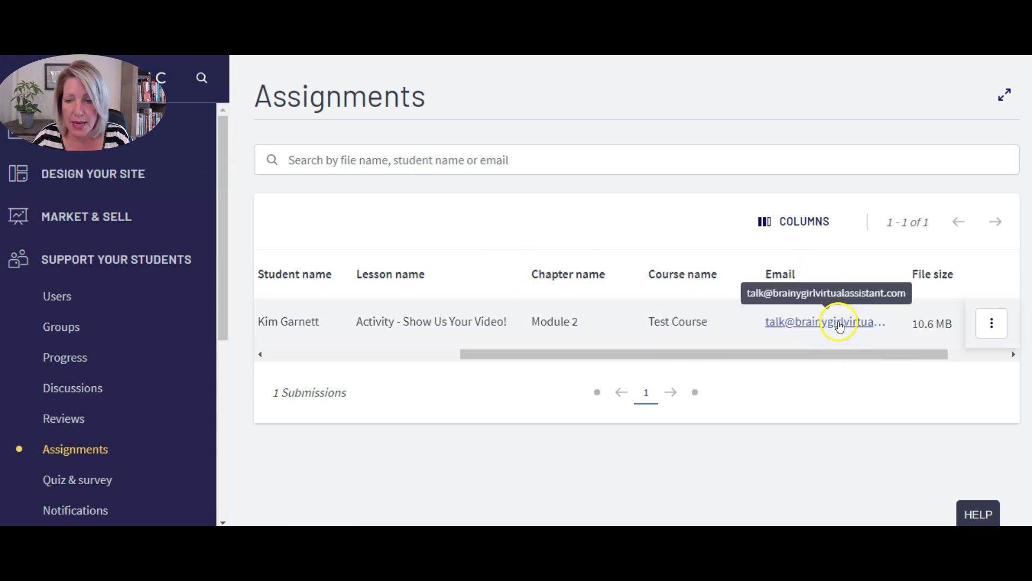
pyautogui.moveTo(787, 355)
pyautogui.mouseDown()
pyautogui.moveTo(829, 356)
pyautogui.moveTo(588, 373)
pyautogui.mouseUp()
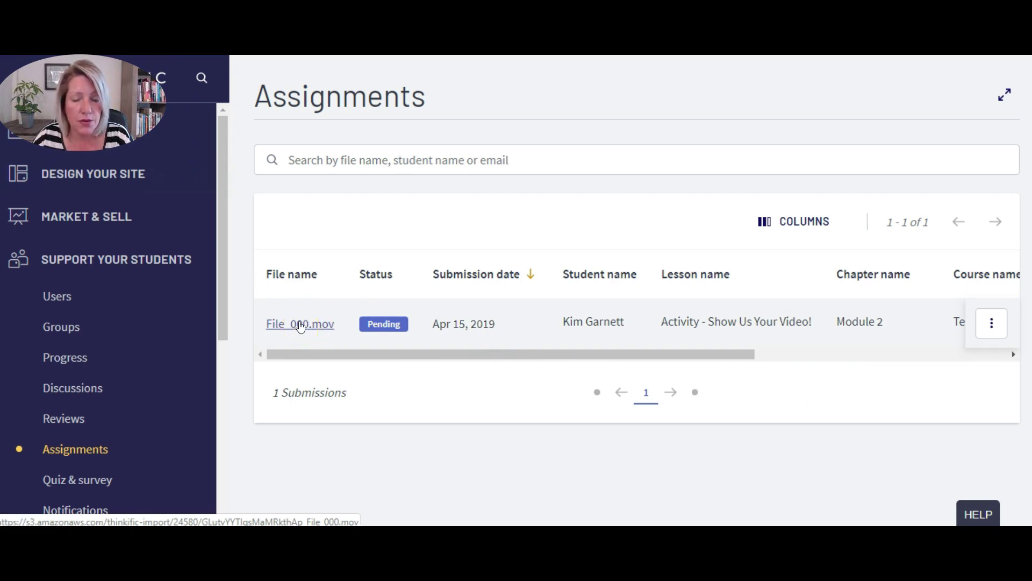
pyautogui.click(300, 325)
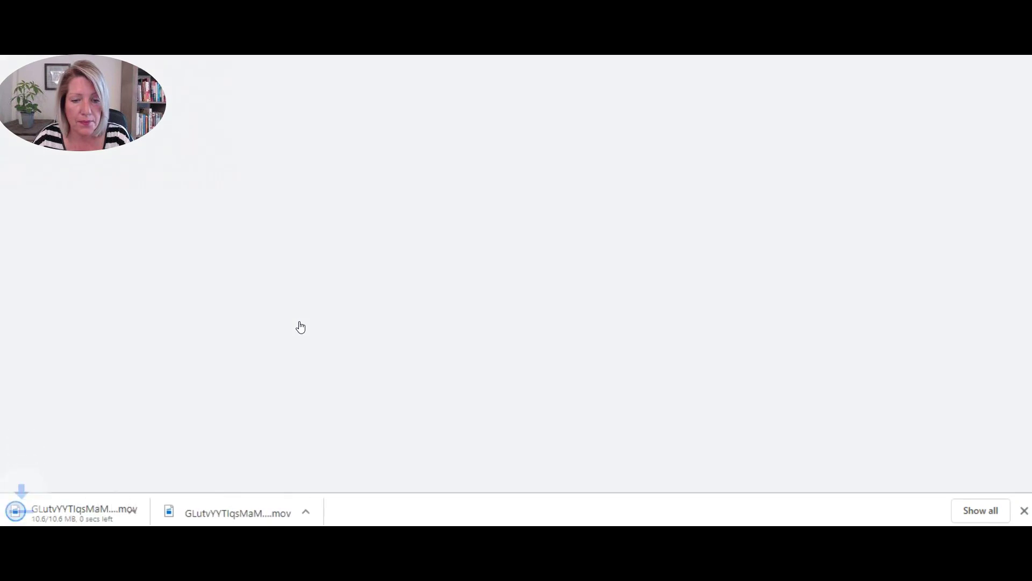
pyautogui.click(57, 503)
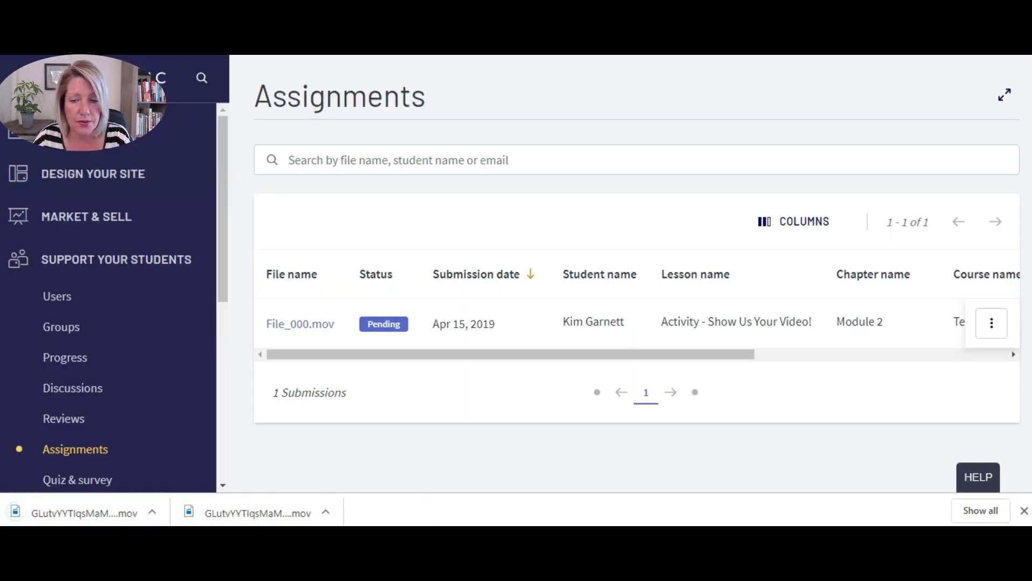
# Dismiss the download bar and an unsent student message, then reopen the submission's actions
pyautogui.click(1024, 510)
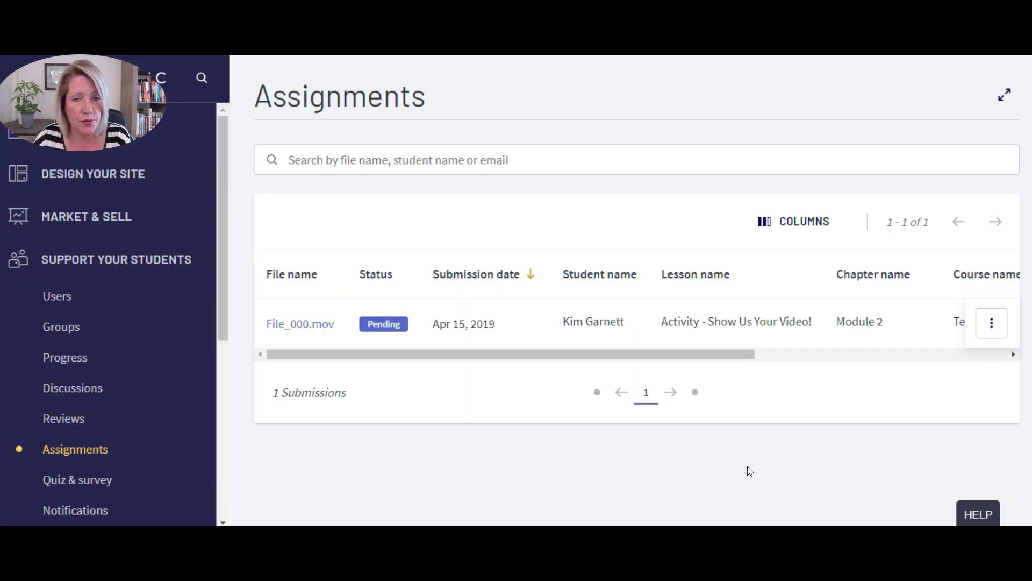
pyautogui.click(992, 323)
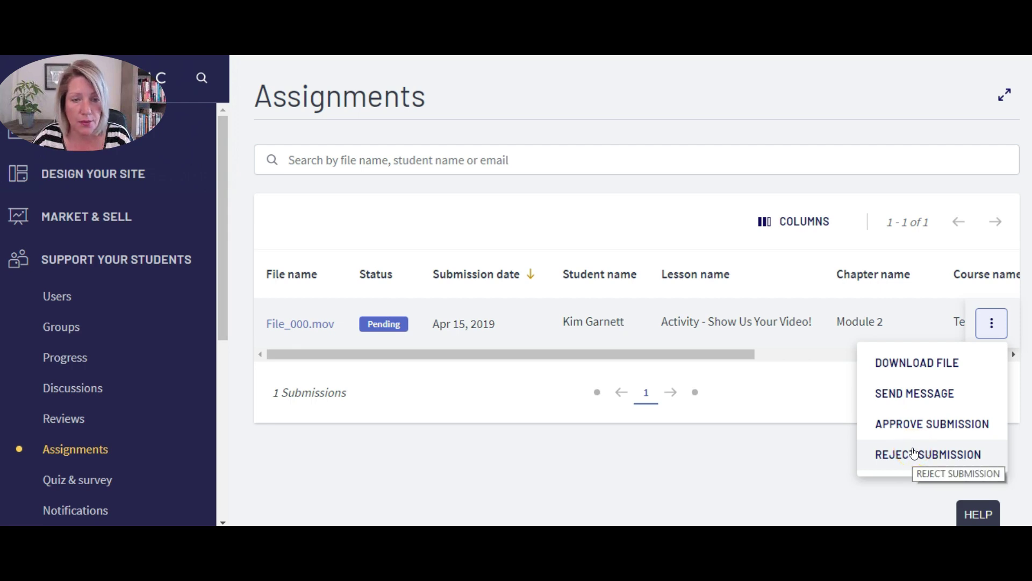
pyautogui.click(915, 395)
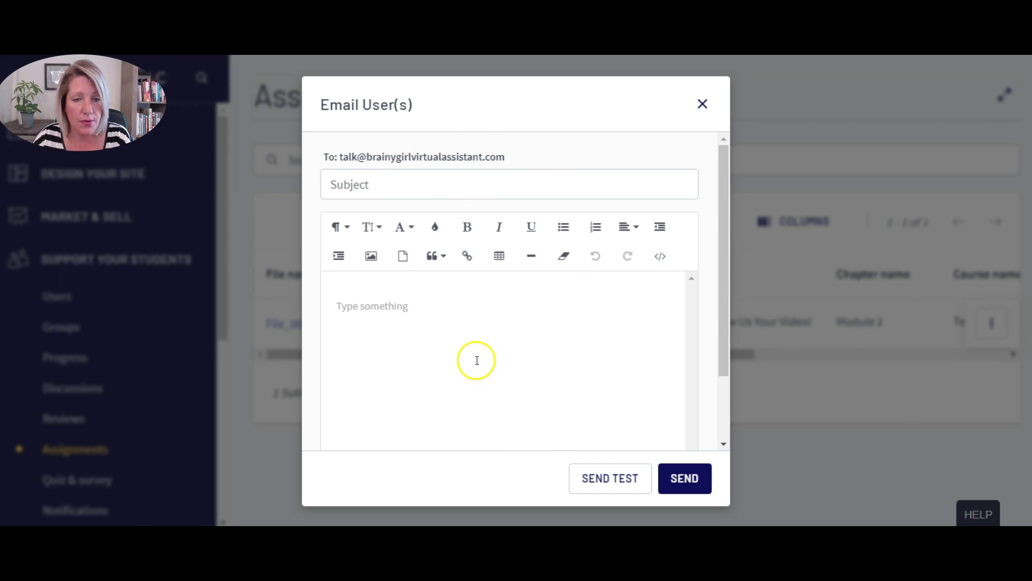
pyautogui.scroll(-2, 589, 321)
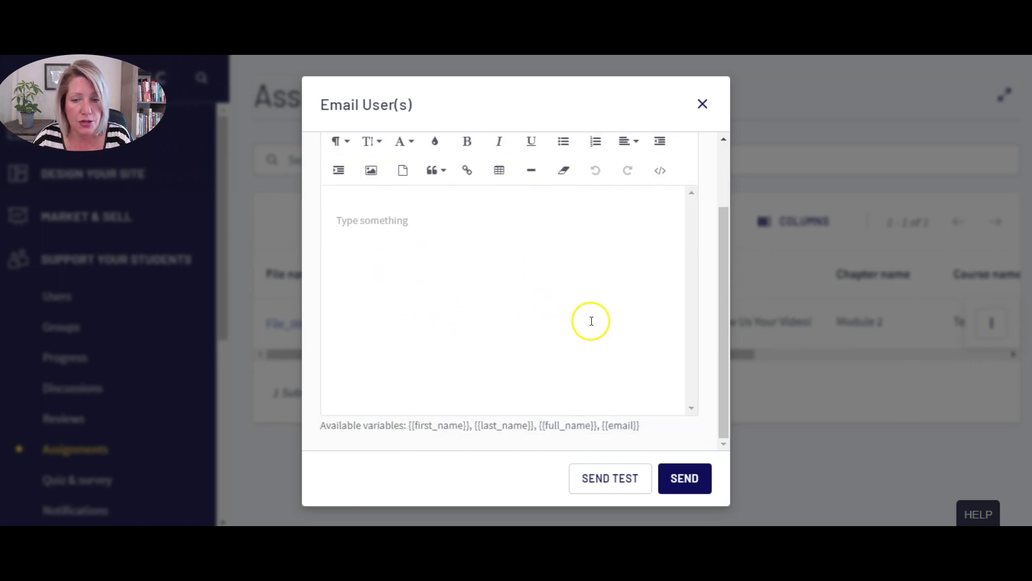
pyautogui.moveTo(658, 435); pyautogui.dragTo(311, 426)
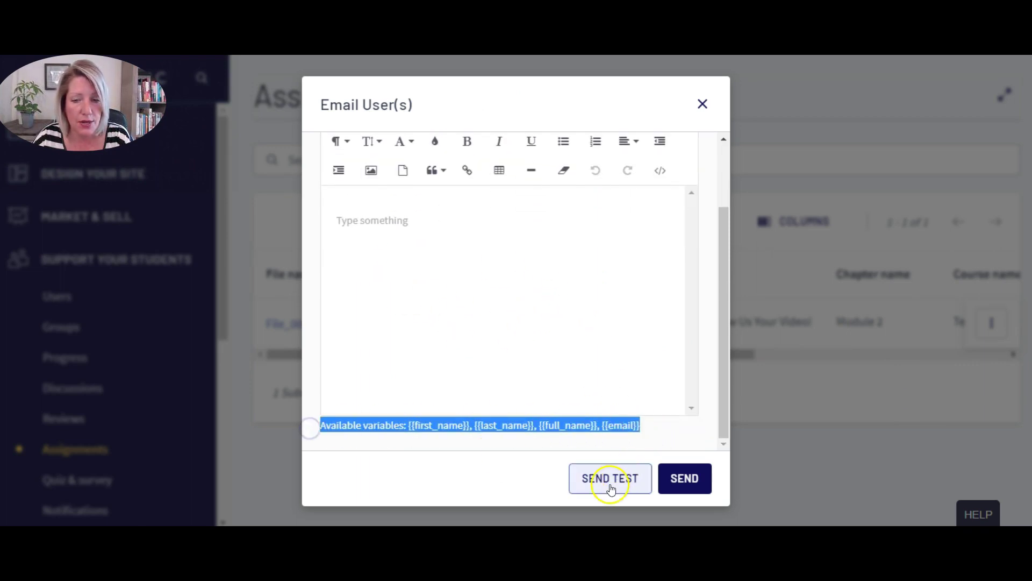
pyautogui.click(702, 103)
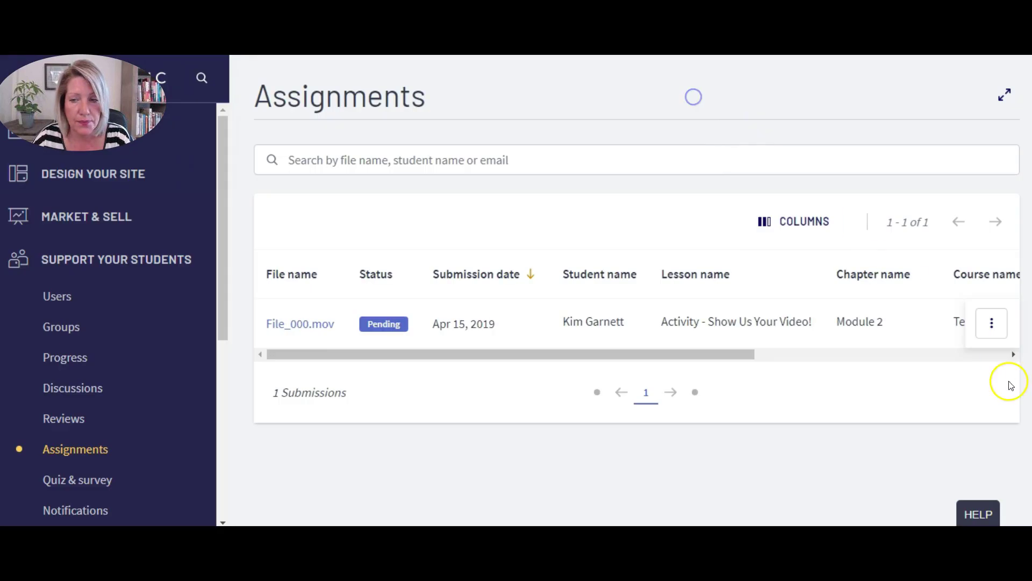
pyautogui.click(992, 323)
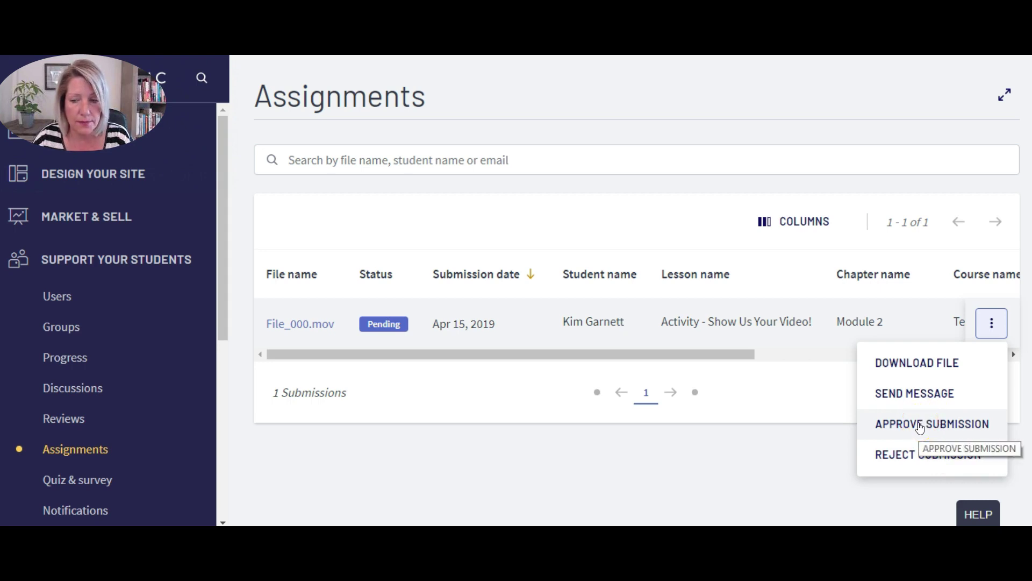
pyautogui.click(920, 428)
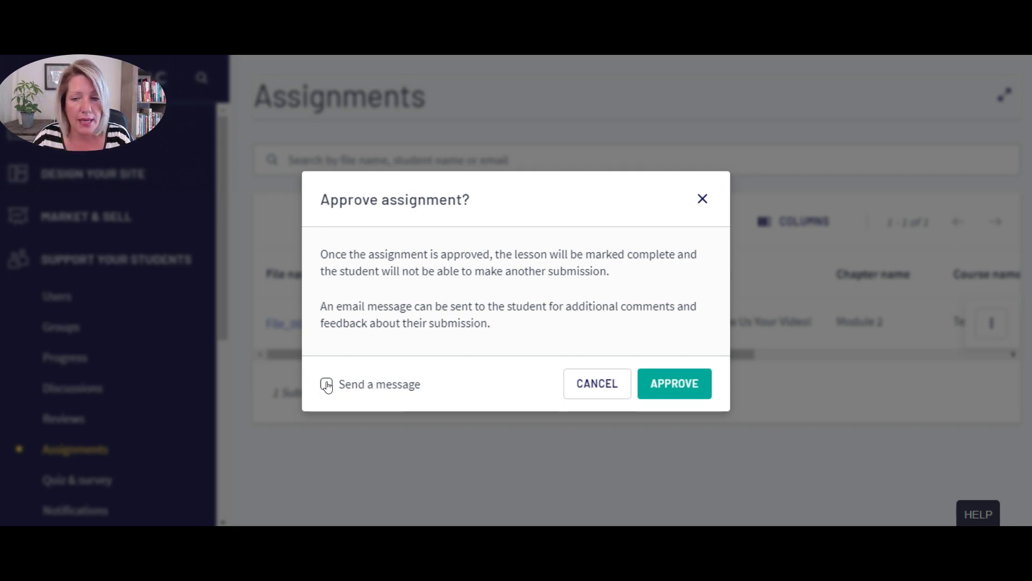
pyautogui.click(676, 384)
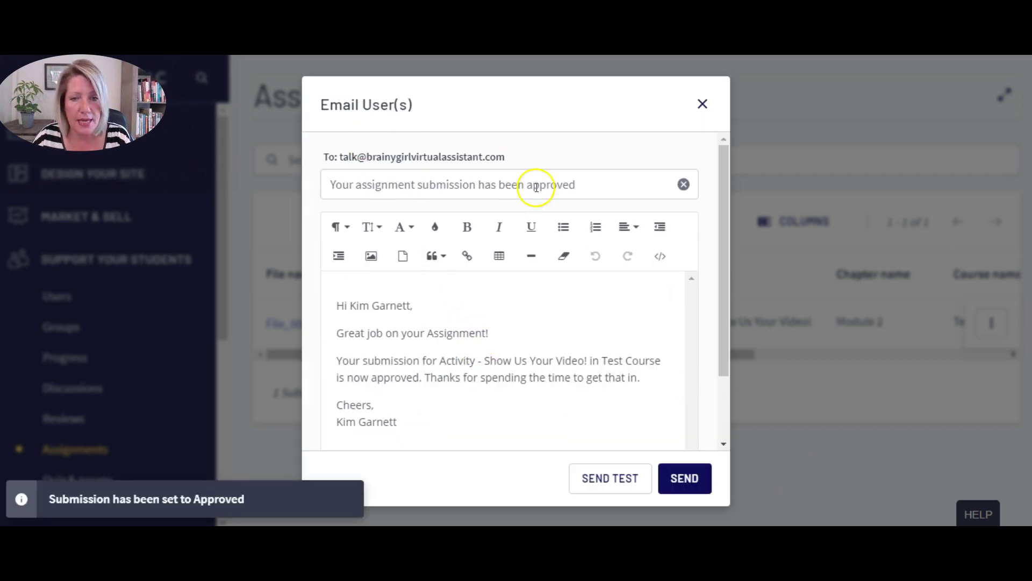
pyautogui.moveTo(592, 185); pyautogui.dragTo(317, 181)
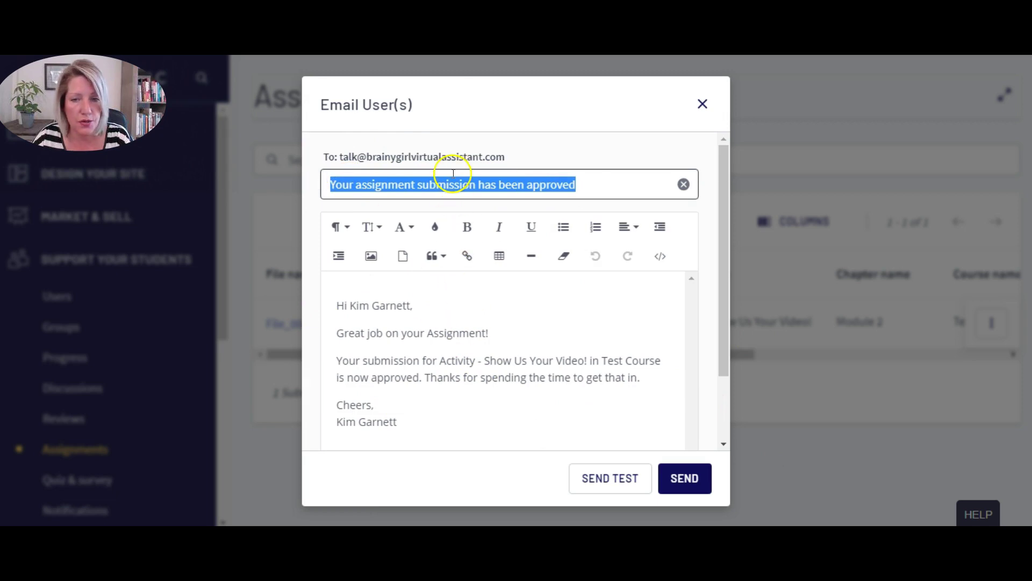
pyautogui.scroll(-2, 498, 297)
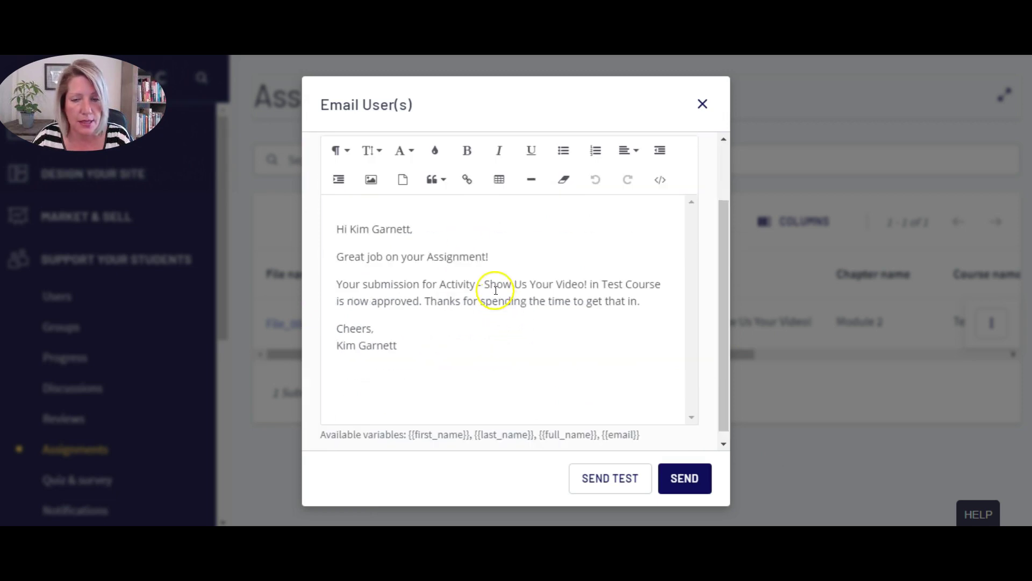
pyautogui.click(416, 230)
pyautogui.moveTo(417, 230); pyautogui.dragTo(315, 231)
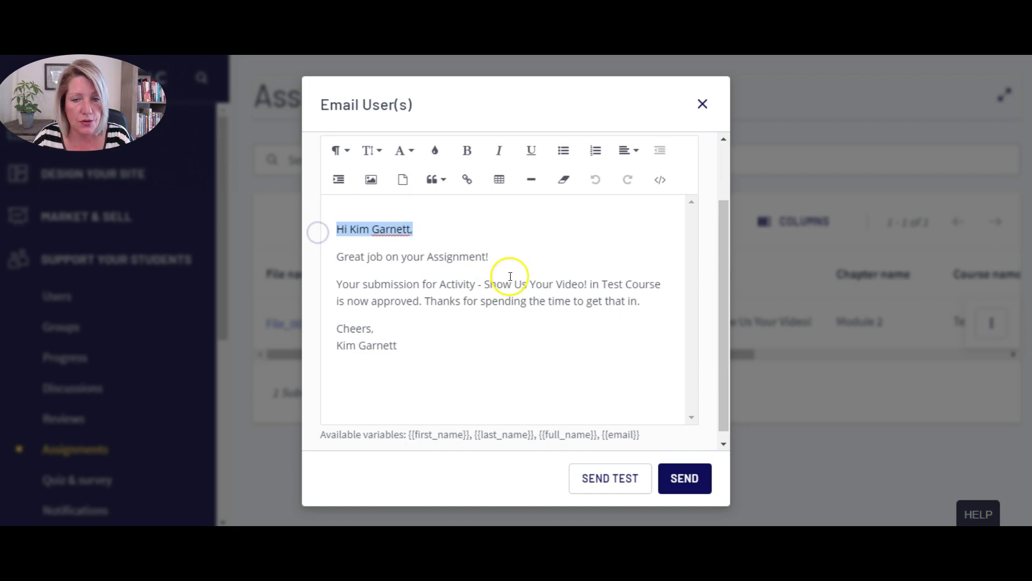
pyautogui.moveTo(490, 257); pyautogui.dragTo(306, 257)
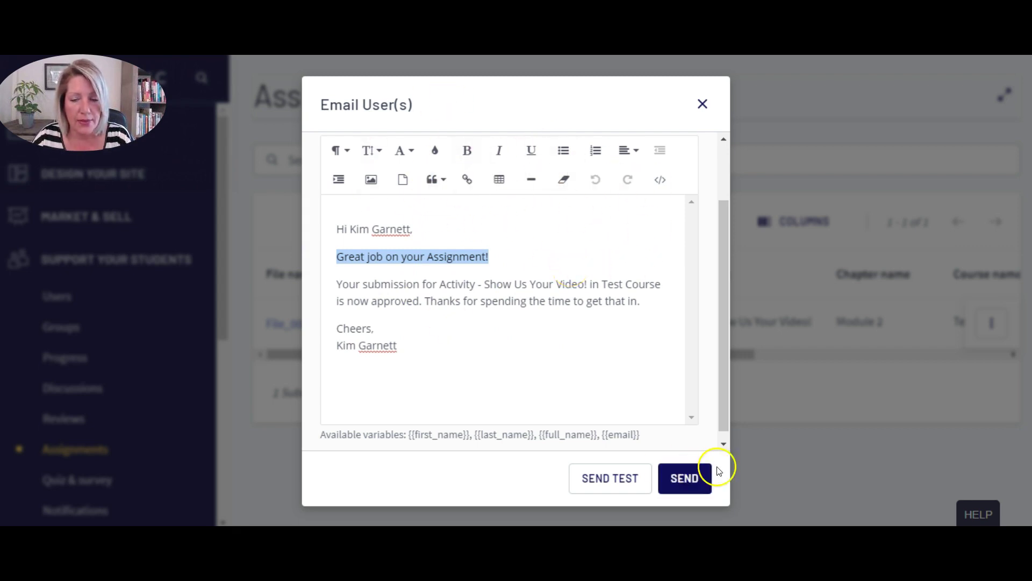
pyautogui.click(686, 477)
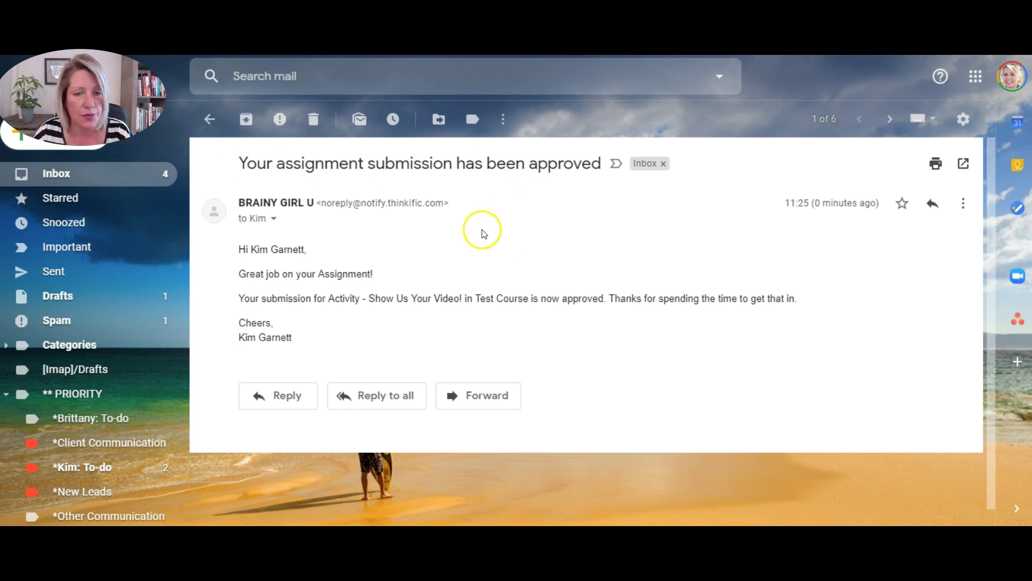
# Highlight the approval email's body text confirming the Show Us Your Video activity was approved
pyautogui.moveTo(234, 247); pyautogui.dragTo(321, 334)
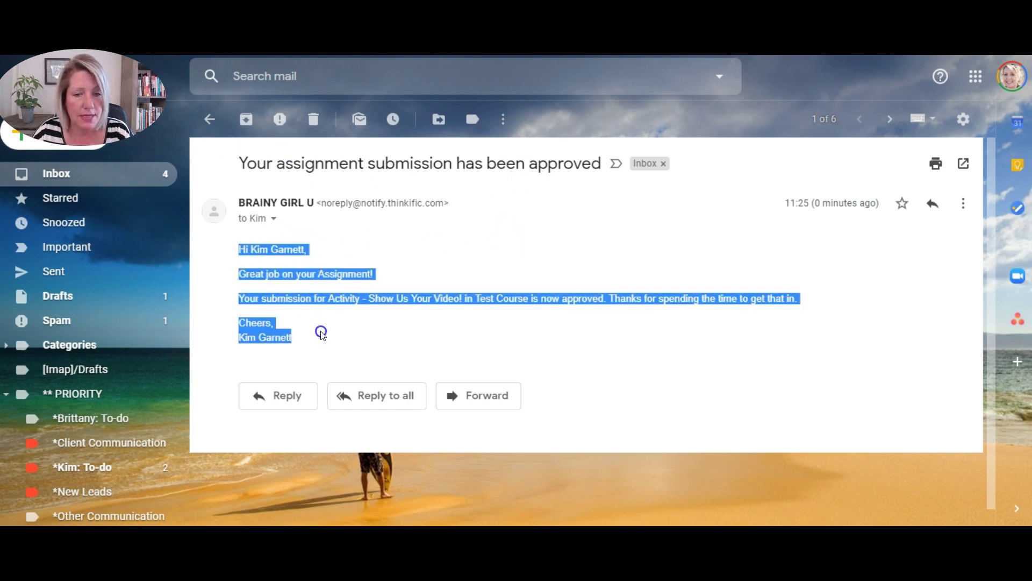